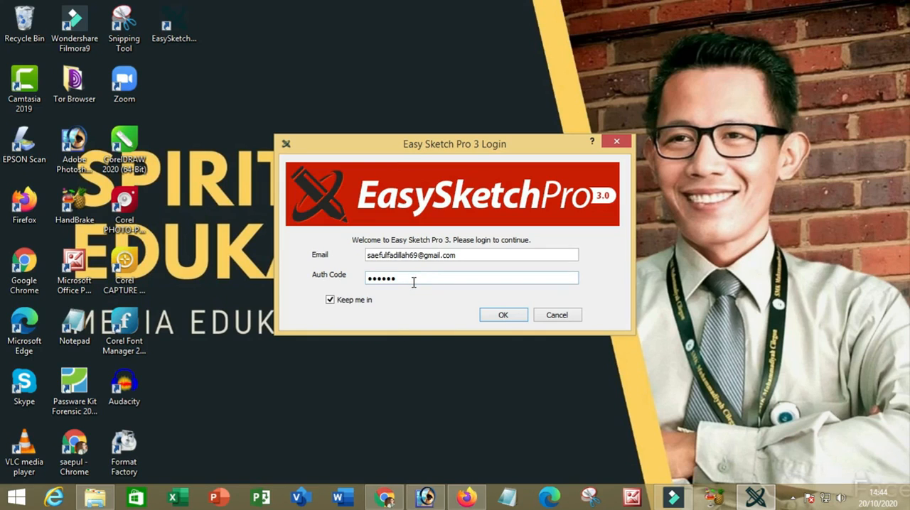
# Log in with the filled-in account email and auth code, and add a second blank slide to the project.
pyautogui.click(412, 282)
pyautogui.click(502, 314)
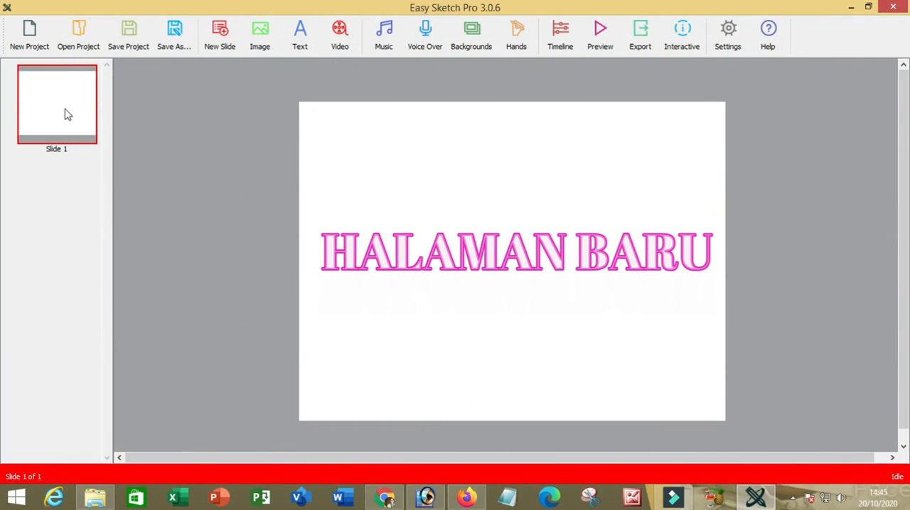
pyautogui.click(221, 43)
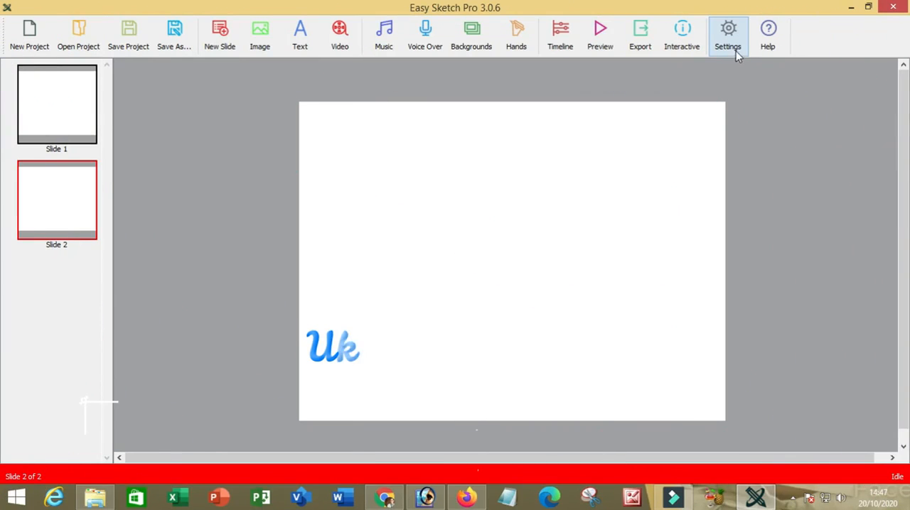
# Review the available canvas sizes in the project properties without saving a change.
pyautogui.click(732, 47)
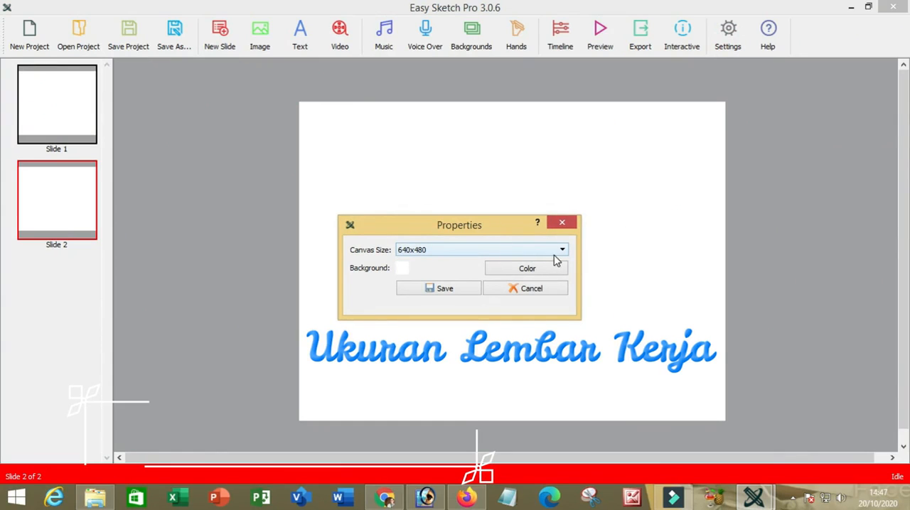
pyautogui.click(563, 253)
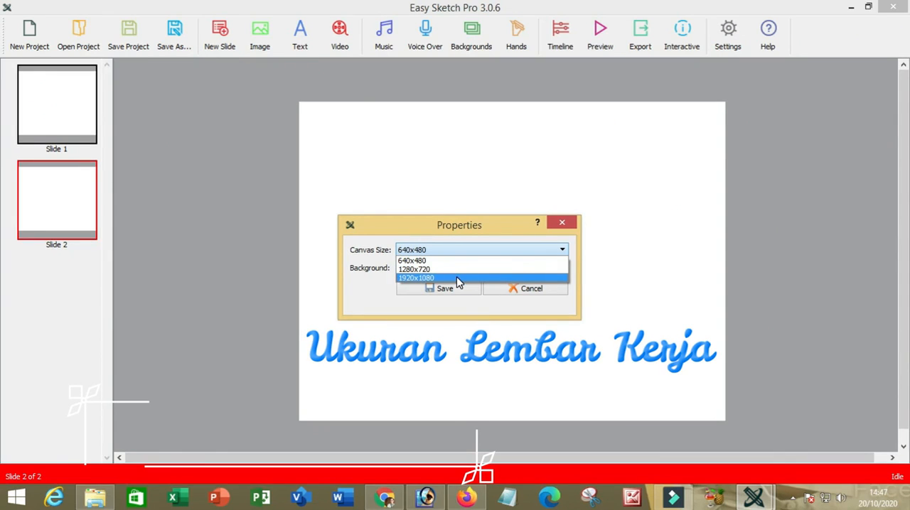
pyautogui.click(562, 224)
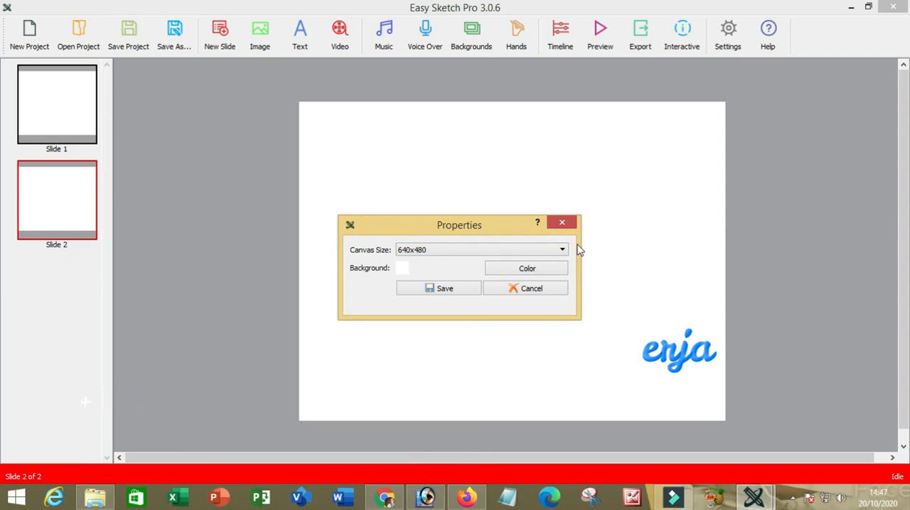
pyautogui.click(562, 225)
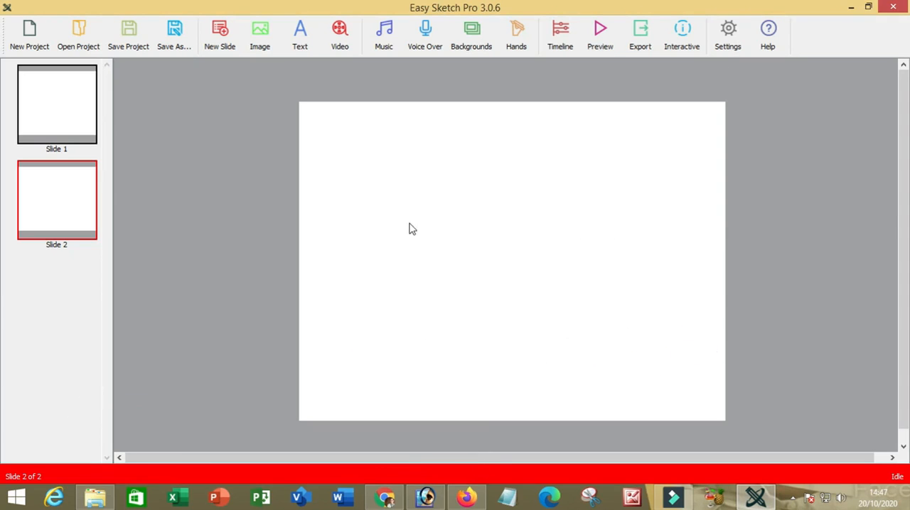
# From slide 1, apply the 1280x720 library background showing a large white billboard beside brick buildings under a blue sky.
pyautogui.click(64, 106)
pyautogui.click(392, 209)
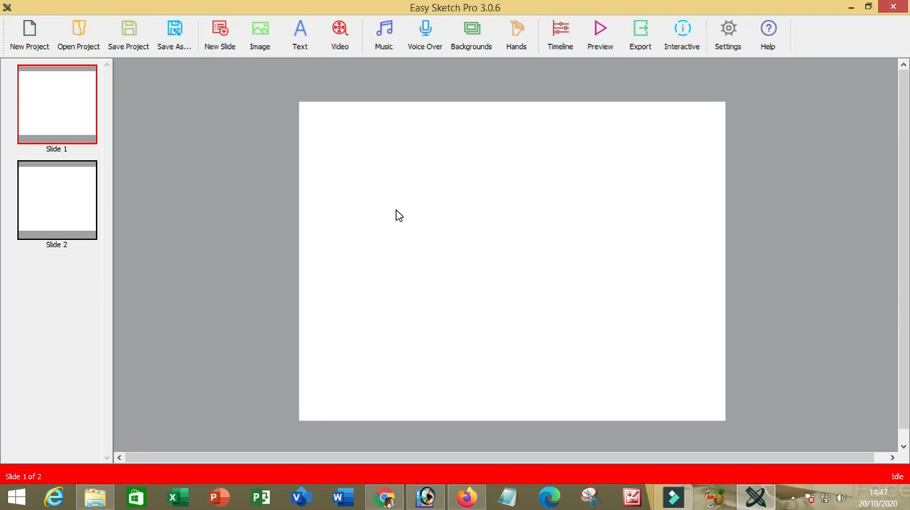
pyautogui.click(471, 36)
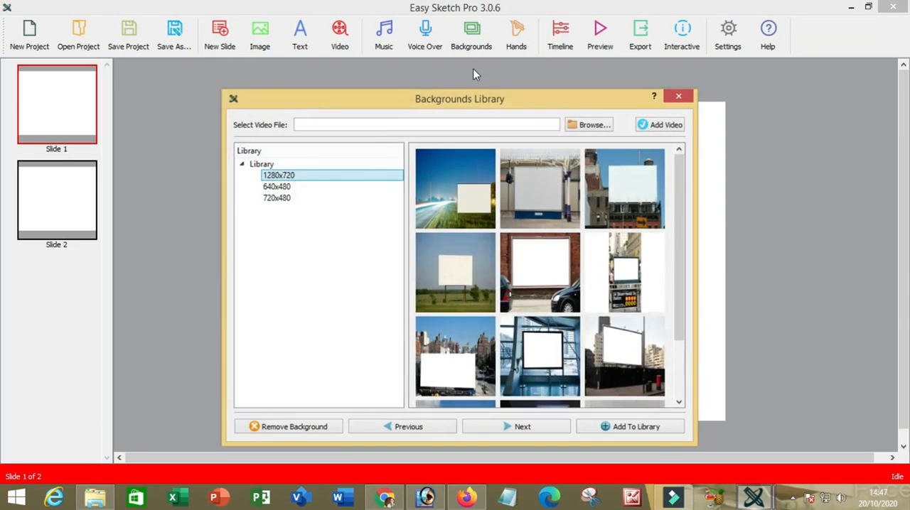
pyautogui.click(304, 179)
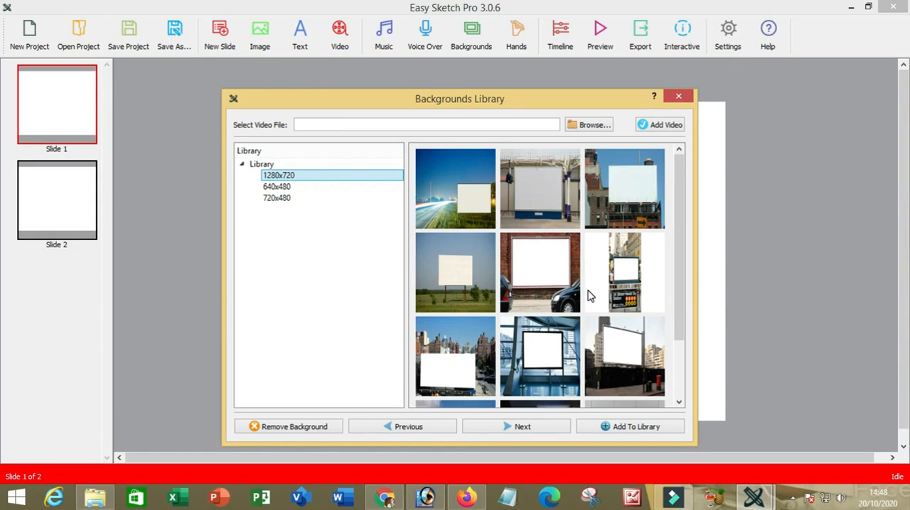
pyautogui.scroll(-1, 588, 296)
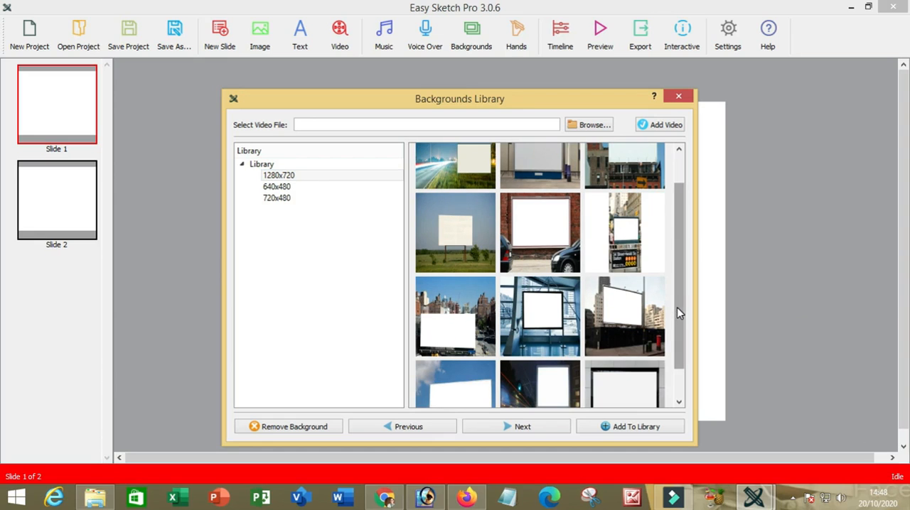
pyautogui.scroll(-1, 678, 313)
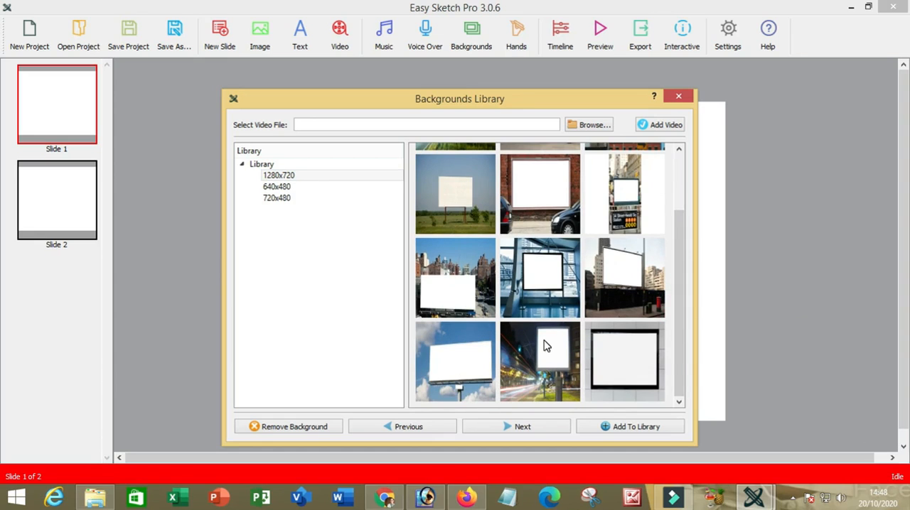
pyautogui.scroll(1, 534, 287)
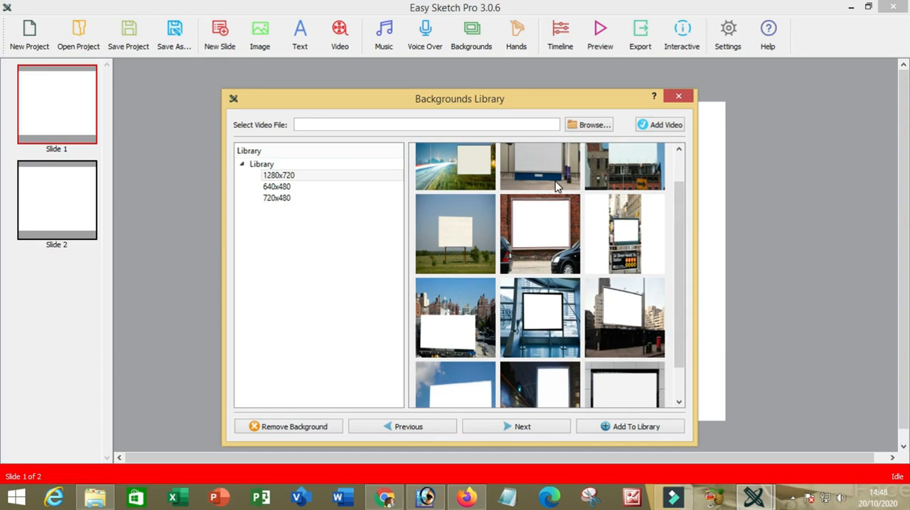
pyautogui.click(584, 126)
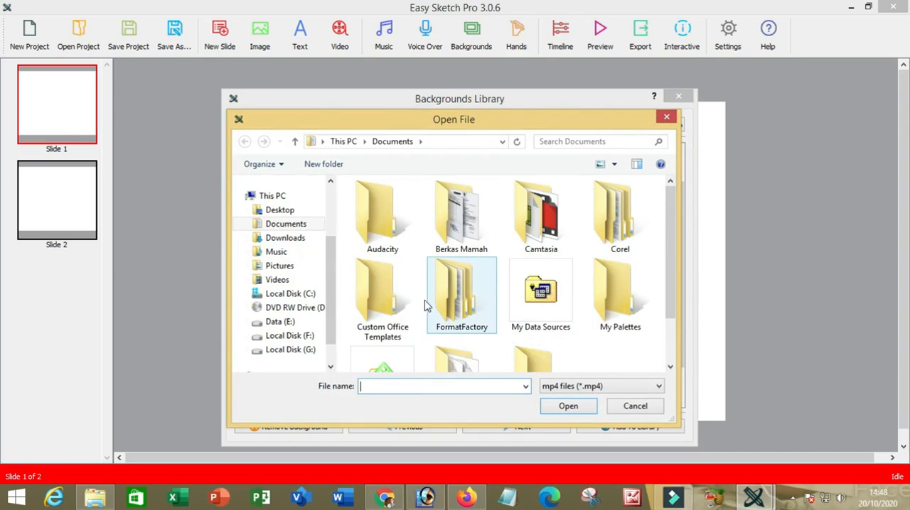
pyautogui.click(633, 410)
pyautogui.moveTo(681, 299); pyautogui.dragTo(686, 334)
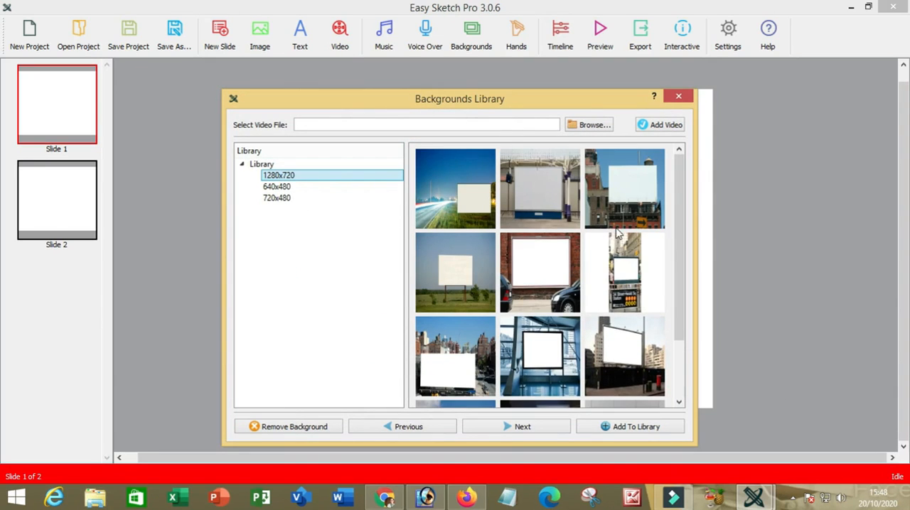
pyautogui.click(631, 193)
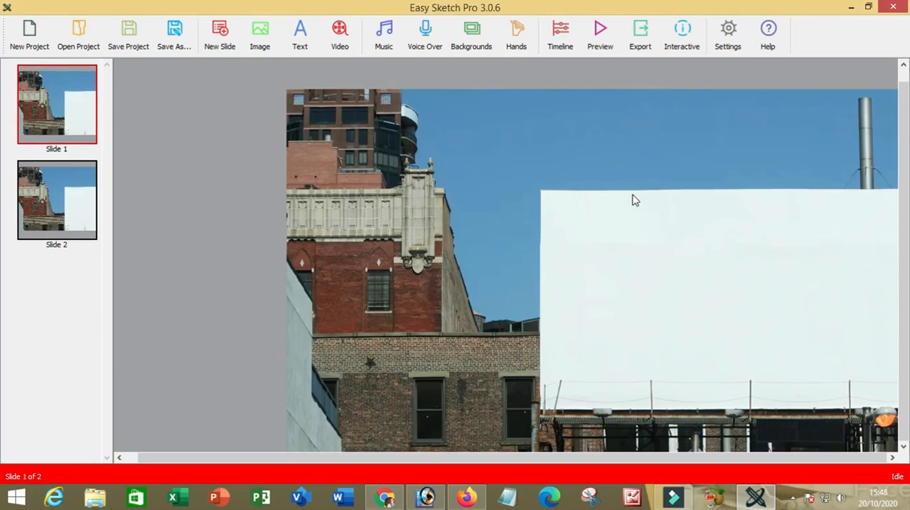
pyautogui.click(625, 267)
# Set the project's canvas size to 1920x1080 and save the properties.
pyautogui.click(726, 39)
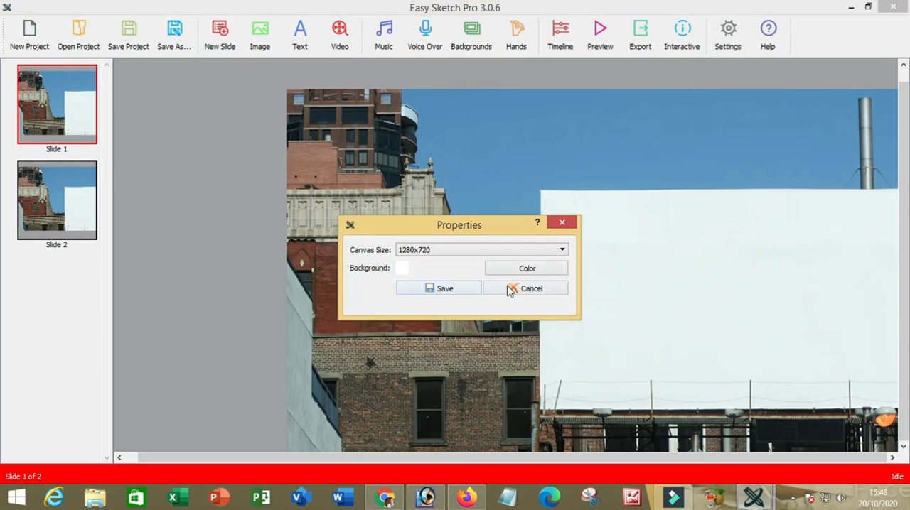
pyautogui.click(562, 250)
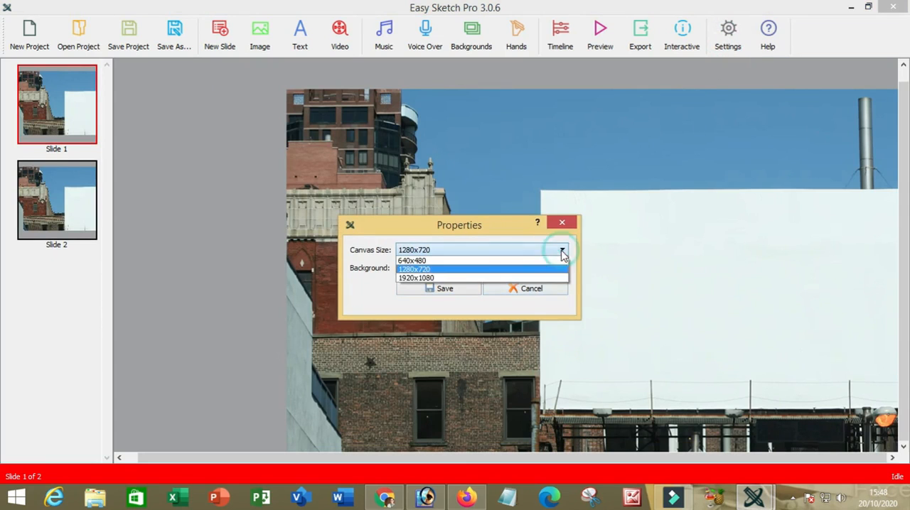
pyautogui.click(430, 279)
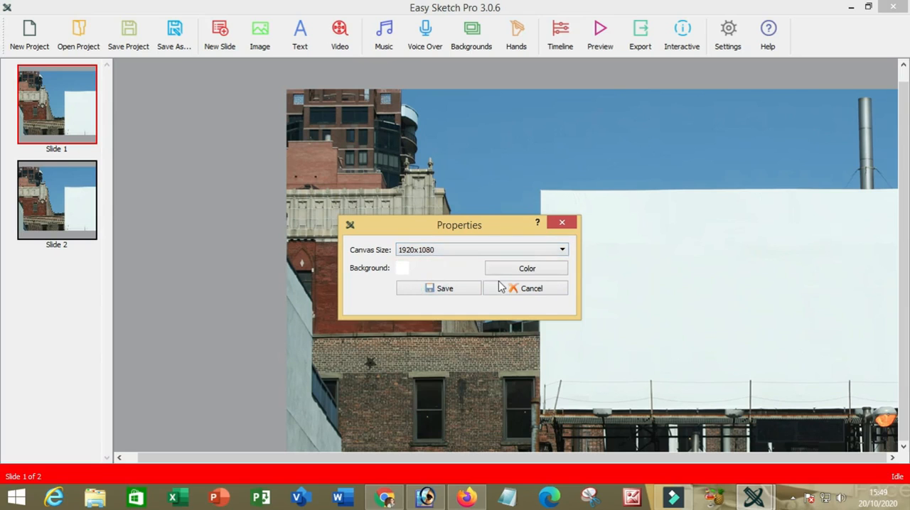
pyautogui.click(445, 291)
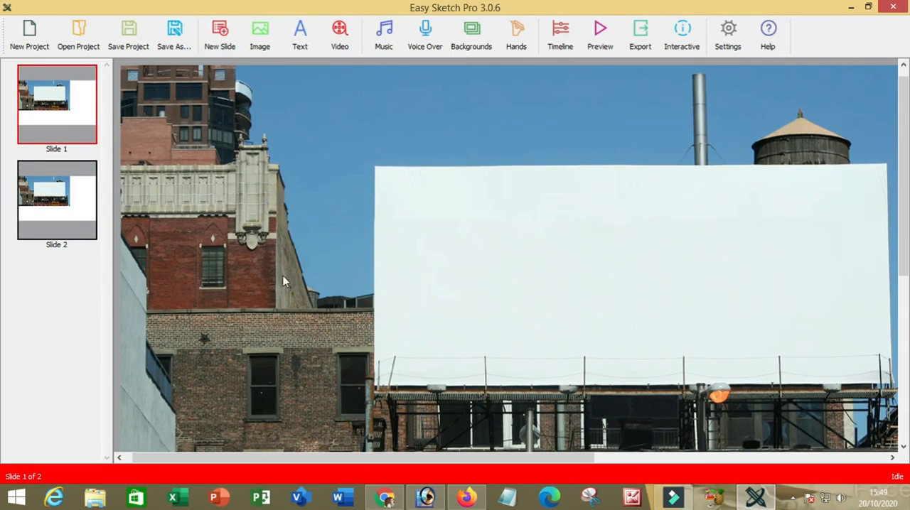
# Start a text object on slide 1 and paste the copied title containing "PERKEMBANGAN HINDU BUDHA DI" into it.
pyautogui.click(40, 124)
pyautogui.click(302, 44)
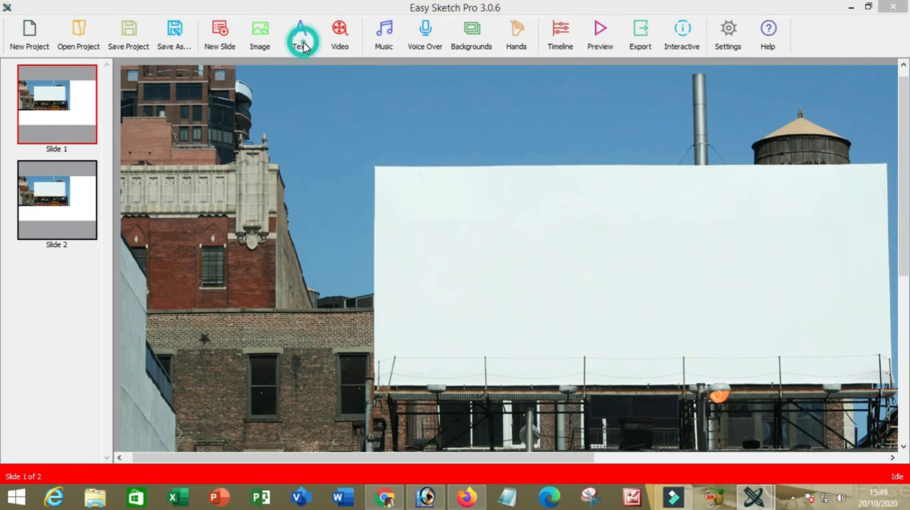
pyautogui.click(368, 190)
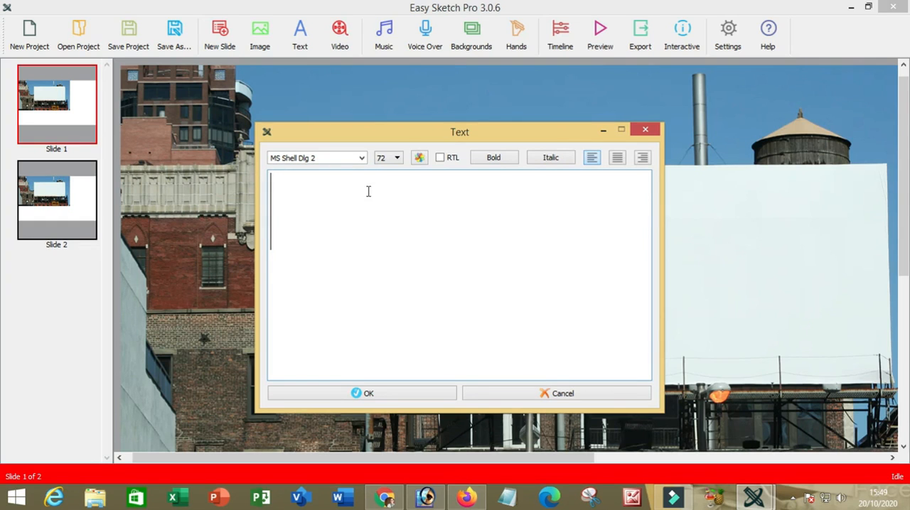
pyautogui.hotkey('ctrl', 'v')
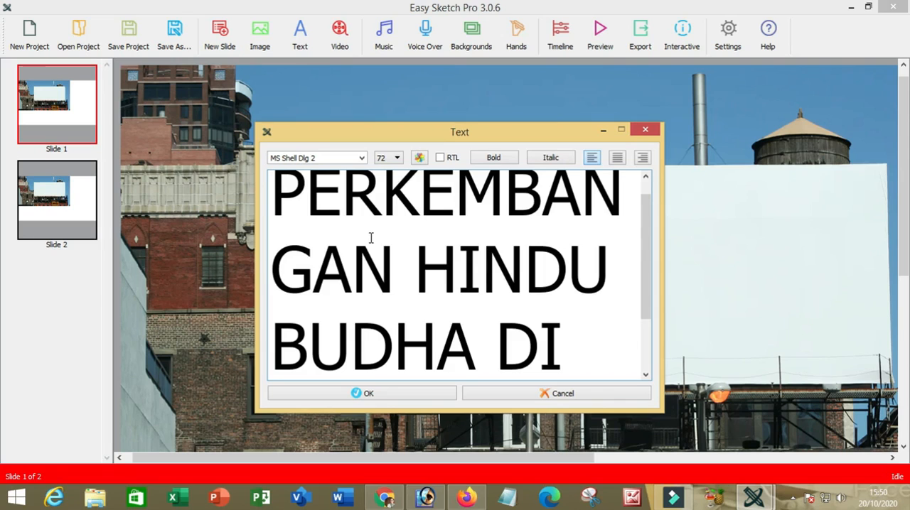
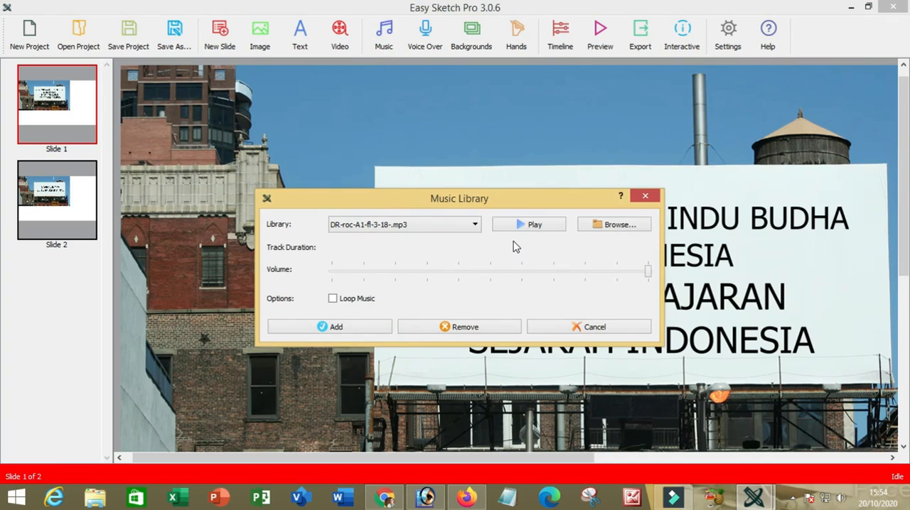
# Preview tracks in the music library and add HW-orch-F4-fl-4-23.mp3 as the project's music.
pyautogui.click(520, 228)
pyautogui.click(519, 228)
pyautogui.click(474, 225)
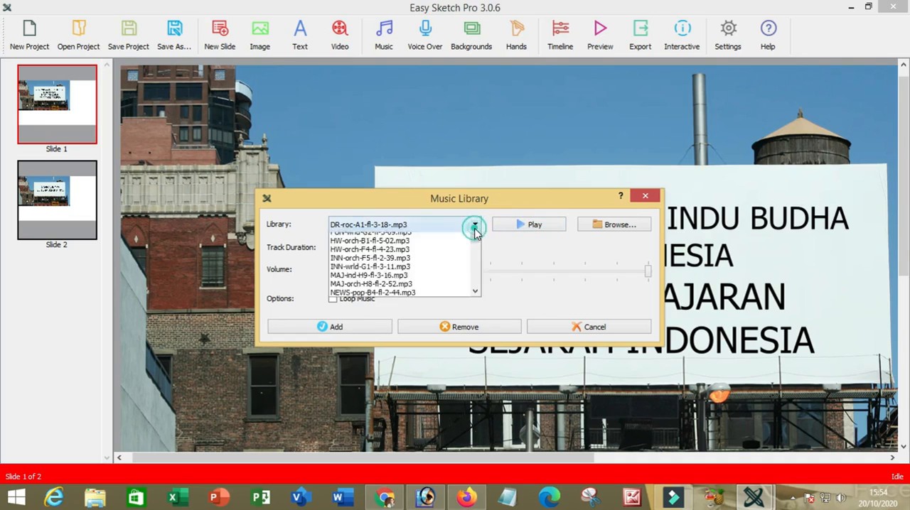
pyautogui.click(371, 274)
pyautogui.click(524, 225)
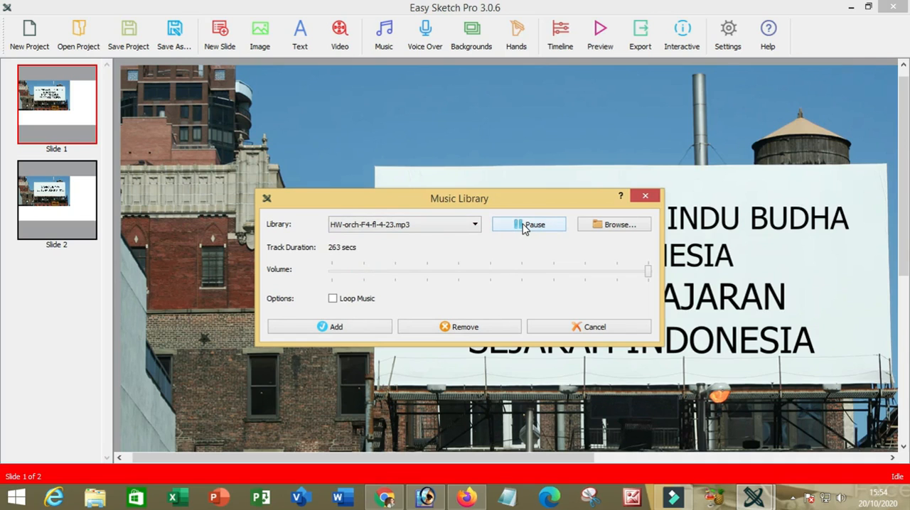
pyautogui.click(338, 331)
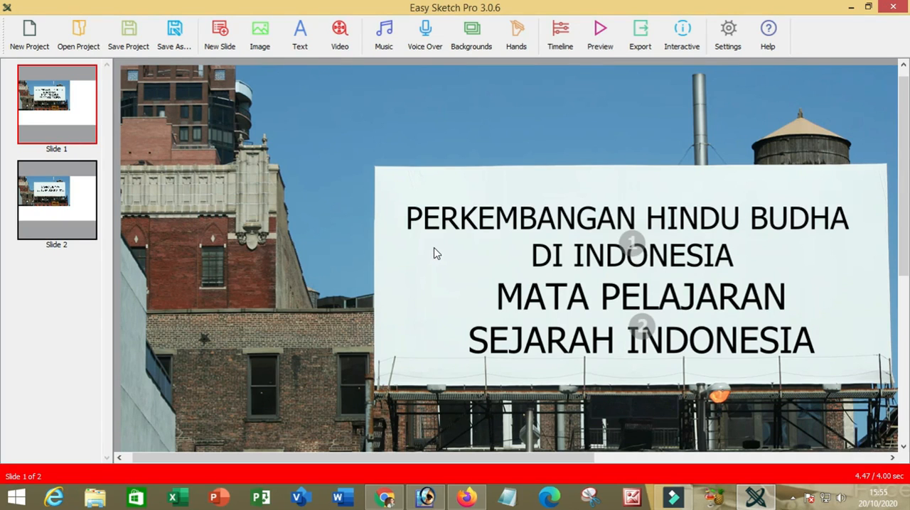
# Start a trial voice-over recording with the Realtek microphone and discard it.
pyautogui.click(426, 44)
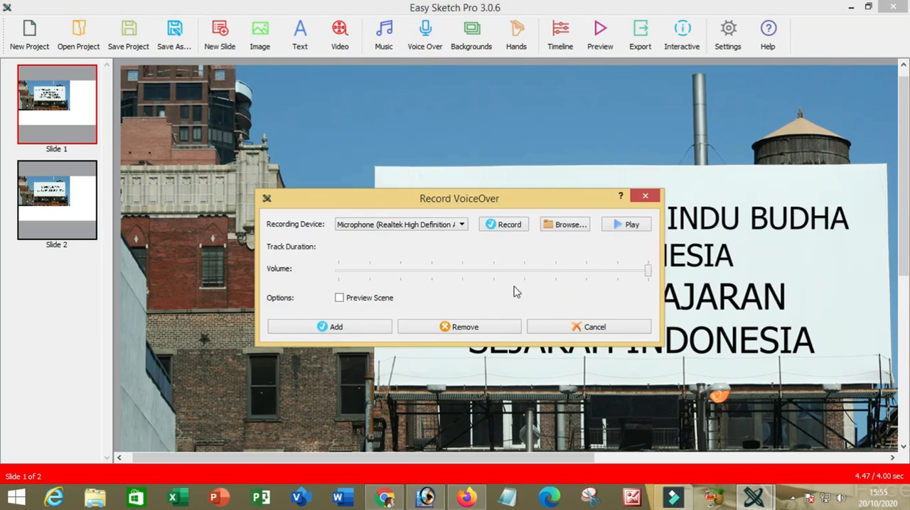
pyautogui.click(509, 226)
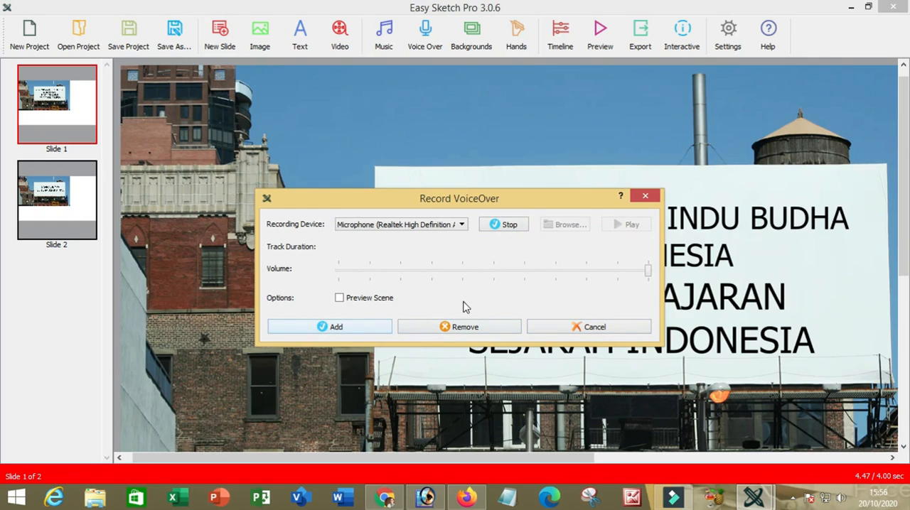
pyautogui.click(588, 326)
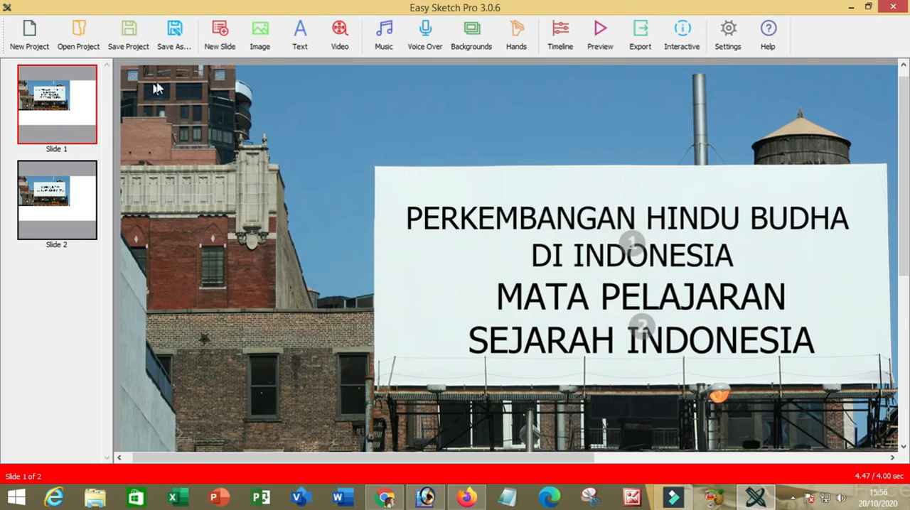
# Add a new slide and move the "SAMPAI JUMPA DI TEMA BERIKUTNYA" slide down one place so the blank slide precedes it.
pyautogui.click(220, 35)
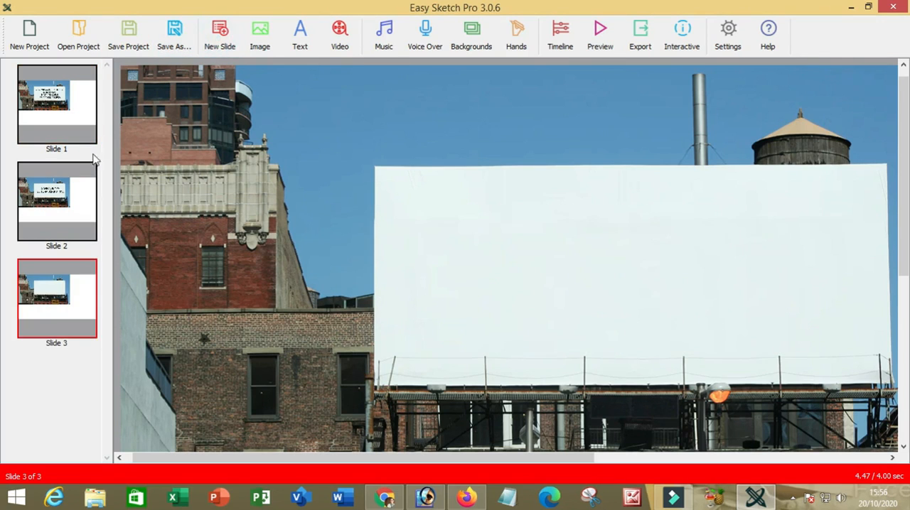
pyautogui.click(79, 194)
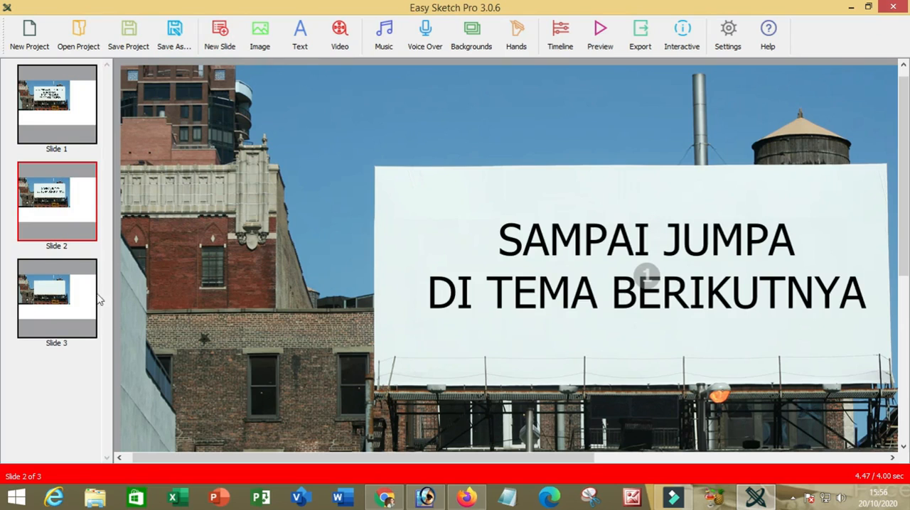
pyautogui.click(69, 306)
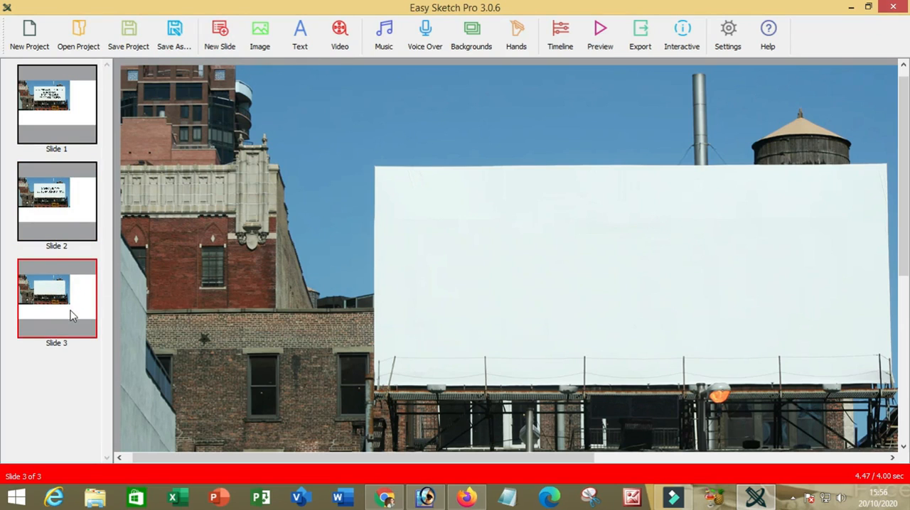
pyautogui.click(73, 204)
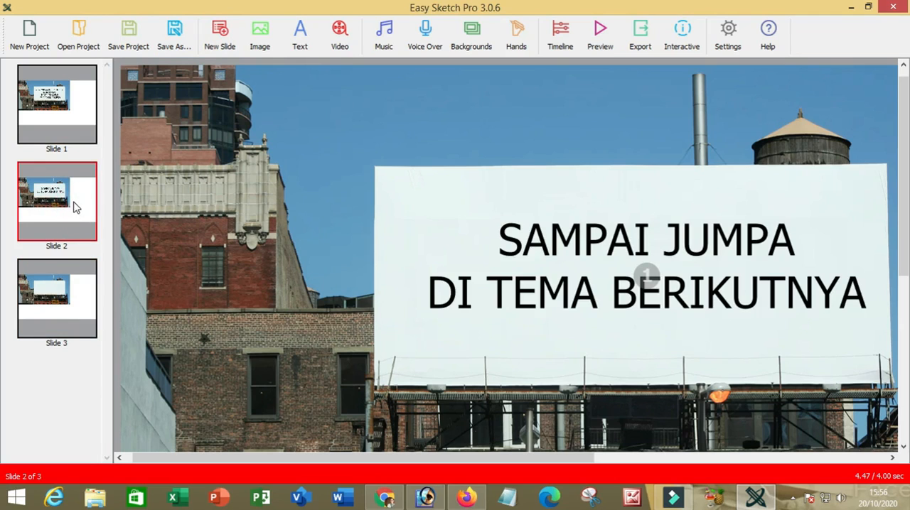
pyautogui.rightClick(76, 206)
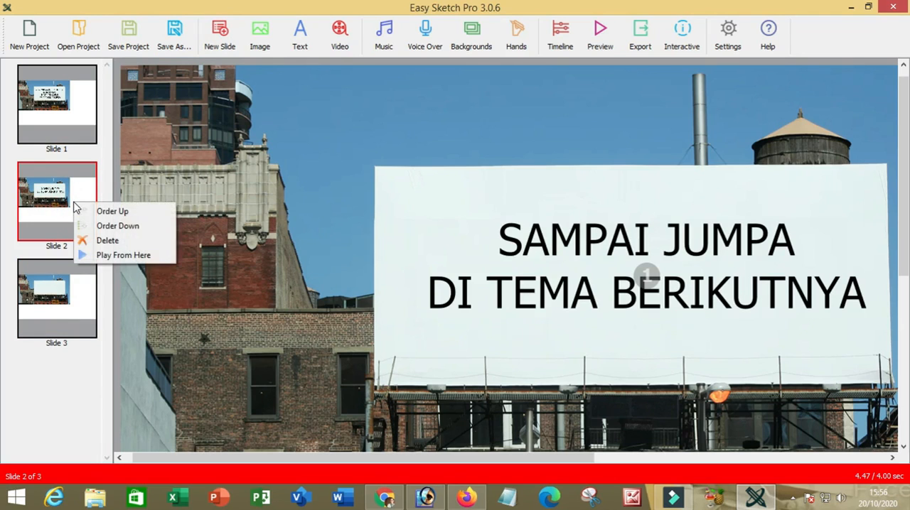
pyautogui.click(119, 226)
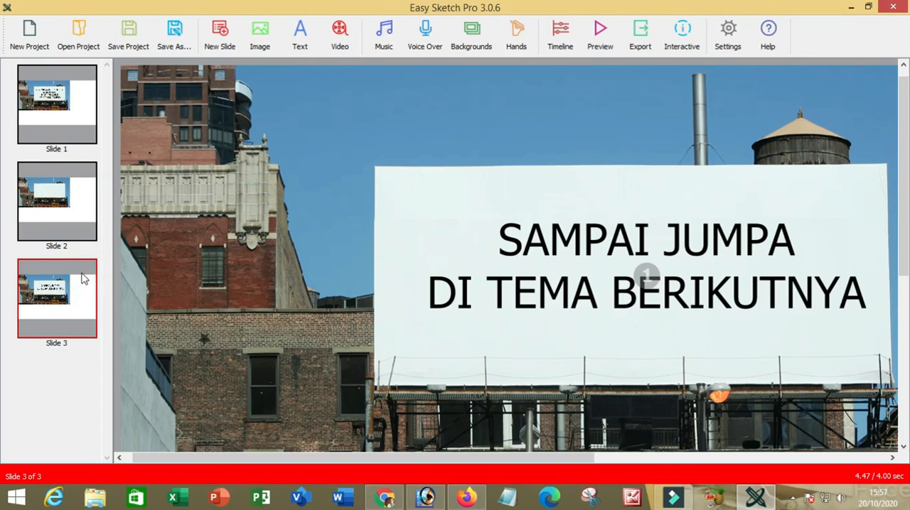
# For the blank slide 2, browse image library categories such as Amazon Rainforest, Ancient Egypt and Ancient Greece.
pyautogui.click(80, 201)
pyautogui.click(561, 258)
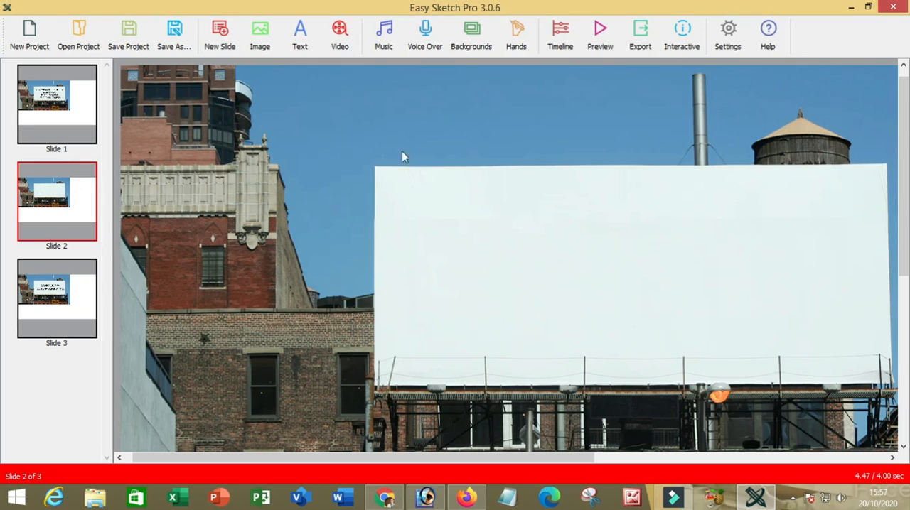
pyautogui.click(259, 32)
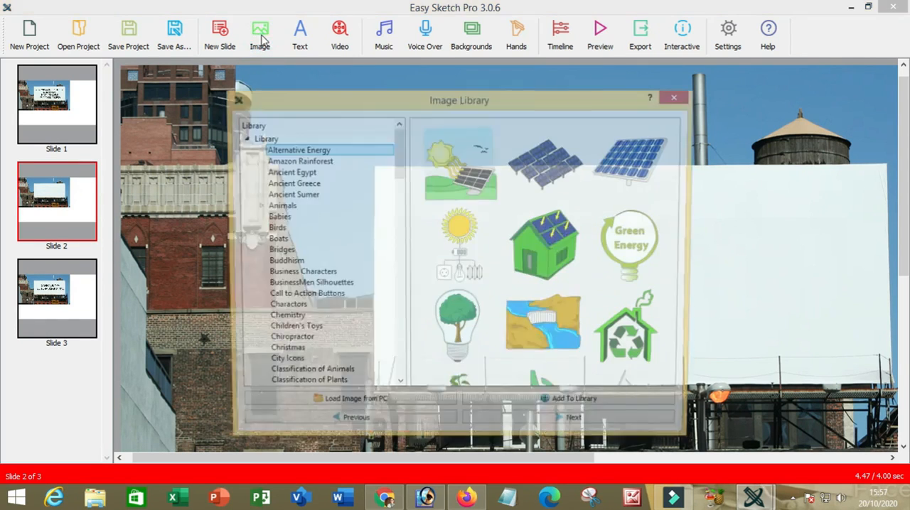
pyautogui.click(317, 162)
pyautogui.click(309, 172)
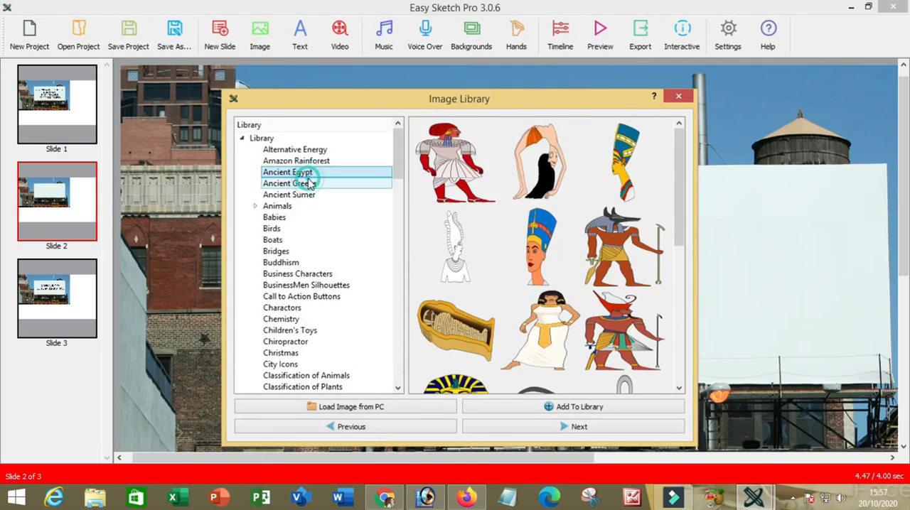
pyautogui.click(309, 183)
pyautogui.scroll(-2, 306, 266)
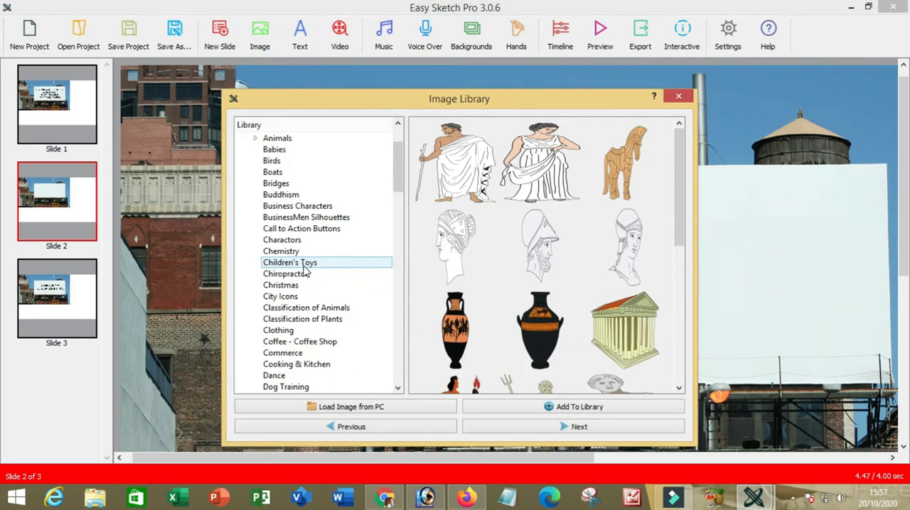
pyautogui.scroll(-2, 306, 270)
pyautogui.scroll(4, 305, 269)
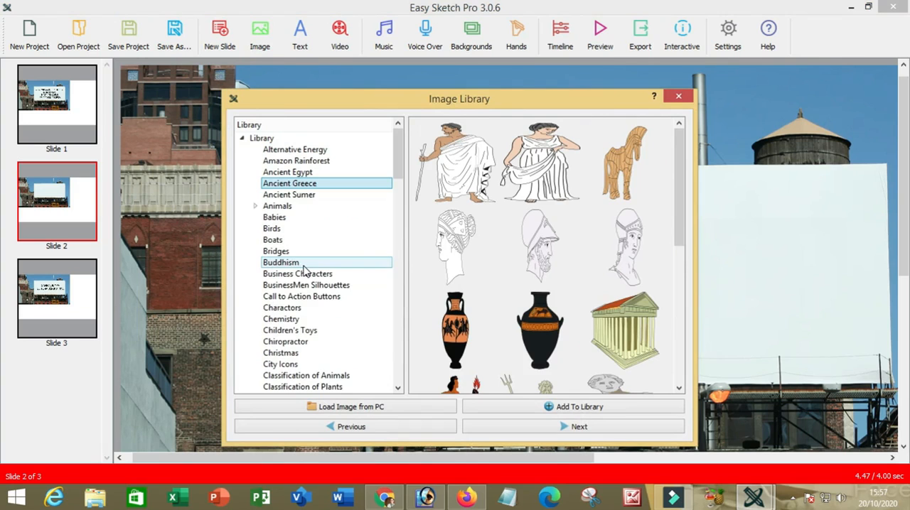
# Examine how an image is loaded from the PC, then return to the image library without choosing a file.
pyautogui.click(359, 410)
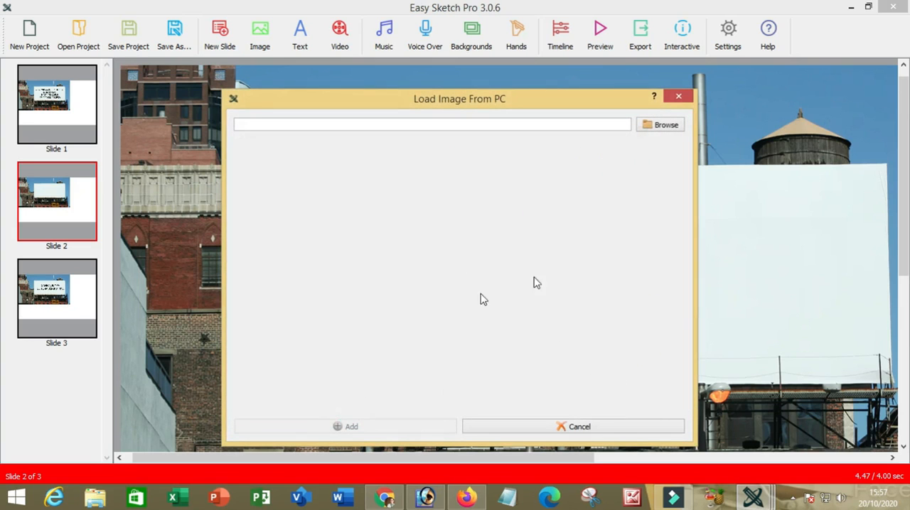
pyautogui.click(667, 126)
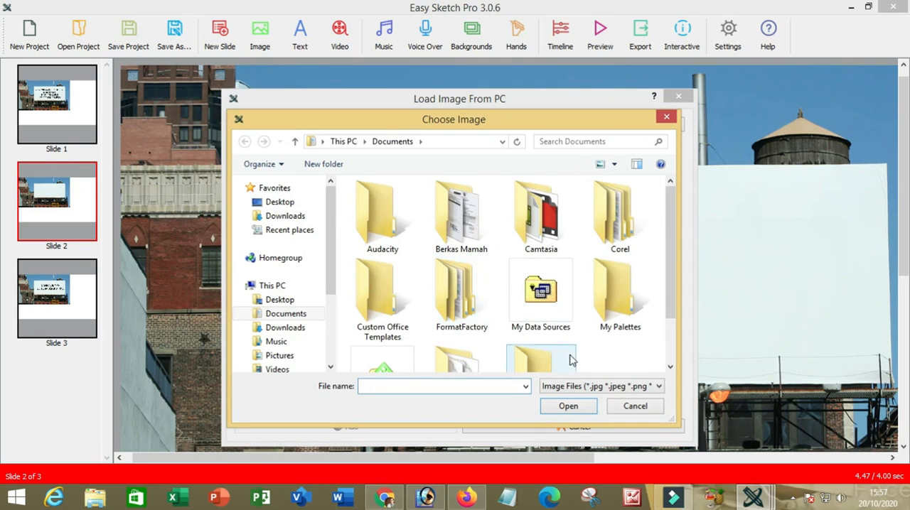
pyautogui.click(640, 411)
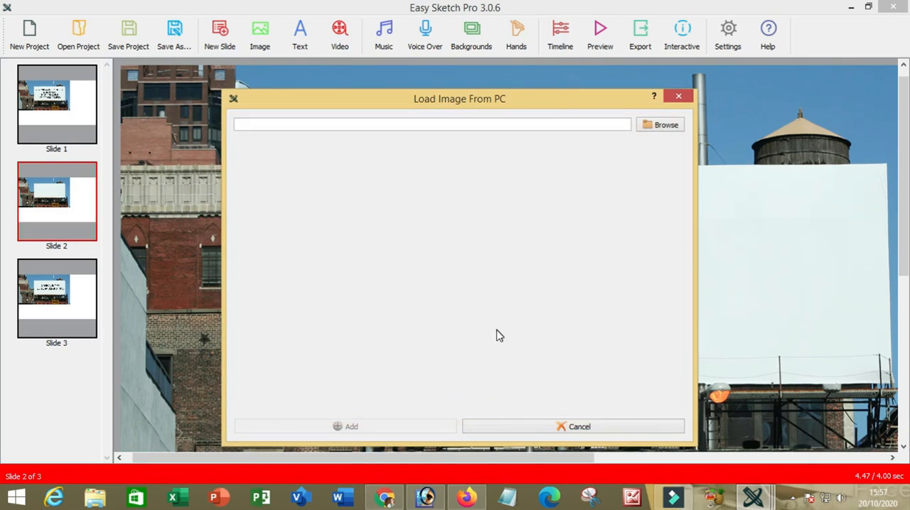
pyautogui.click(581, 426)
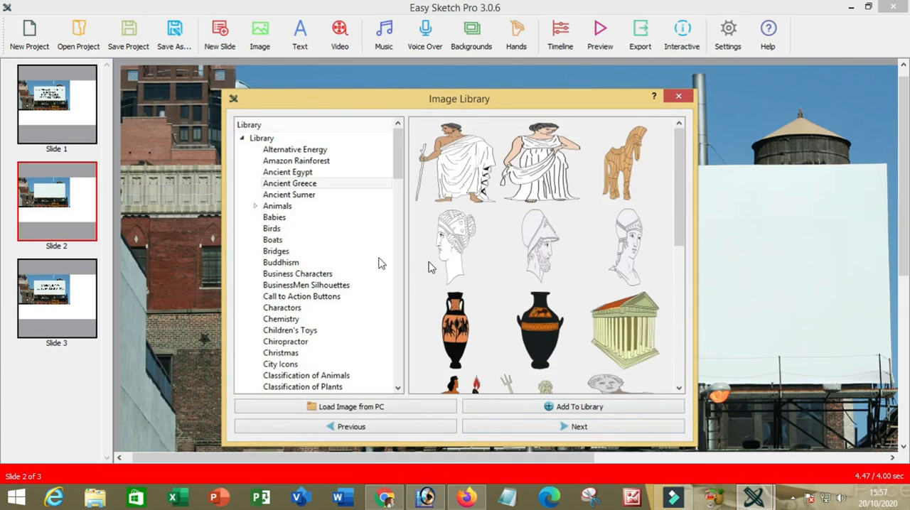
# Insert the Amazon Rainforest library picture of the photosynthesis tree with roots and sun onto slide 2.
pyautogui.click(295, 161)
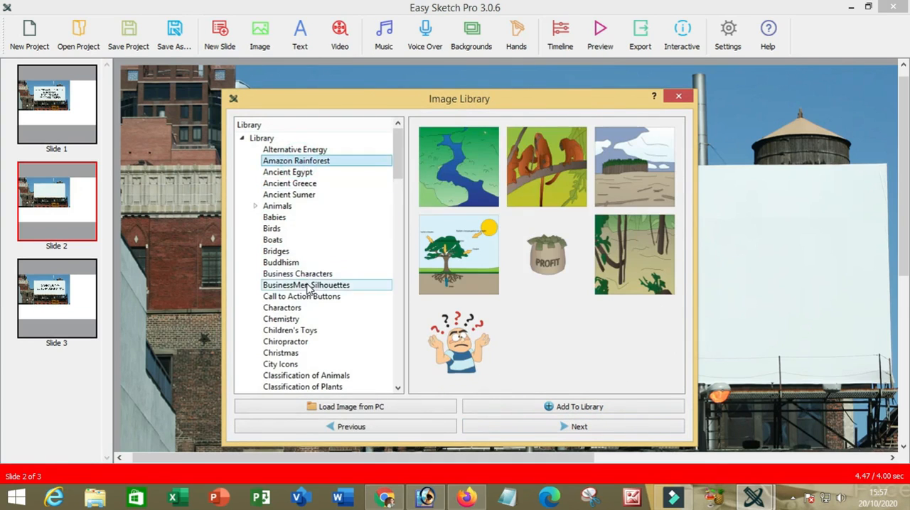
pyautogui.scroll(-2, 307, 287)
pyautogui.scroll(-1, 307, 287)
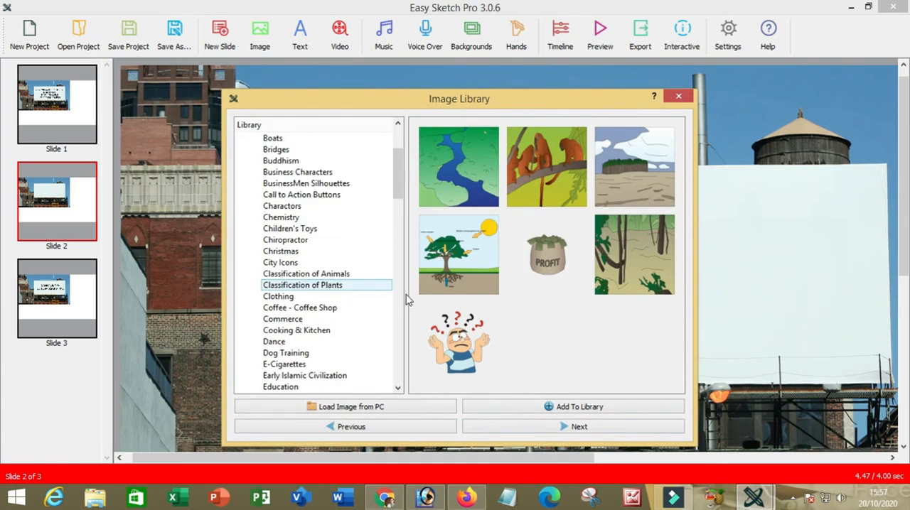
pyautogui.doubleClick(457, 264)
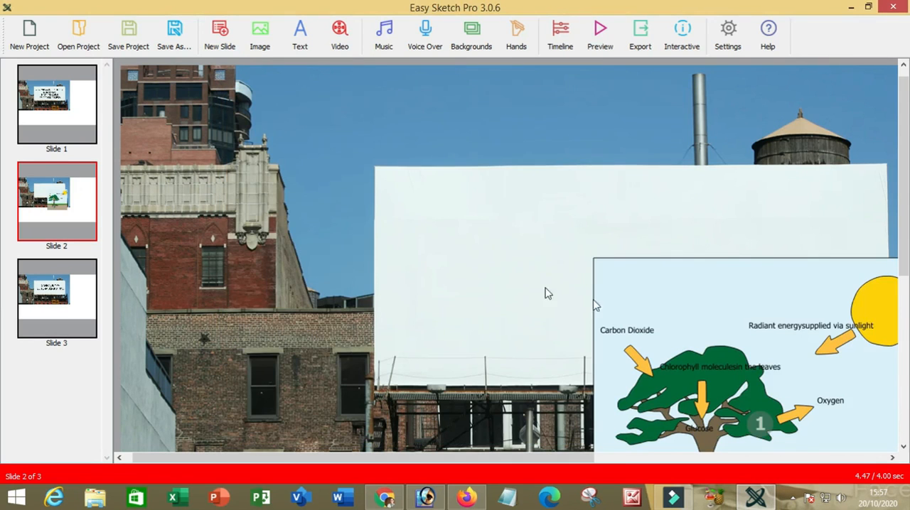
# Shrink the tree picture and position it near the middle of the white billboard, entirely within its edges.
pyautogui.click(697, 312)
pyautogui.moveTo(697, 312); pyautogui.dragTo(563, 239)
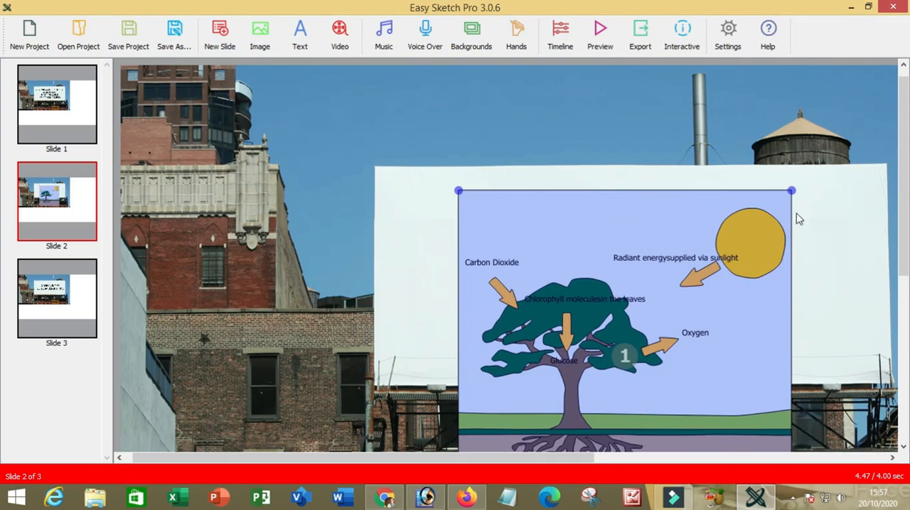
pyautogui.moveTo(791, 190); pyautogui.dragTo(735, 246)
pyautogui.moveTo(653, 304); pyautogui.dragTo(658, 244)
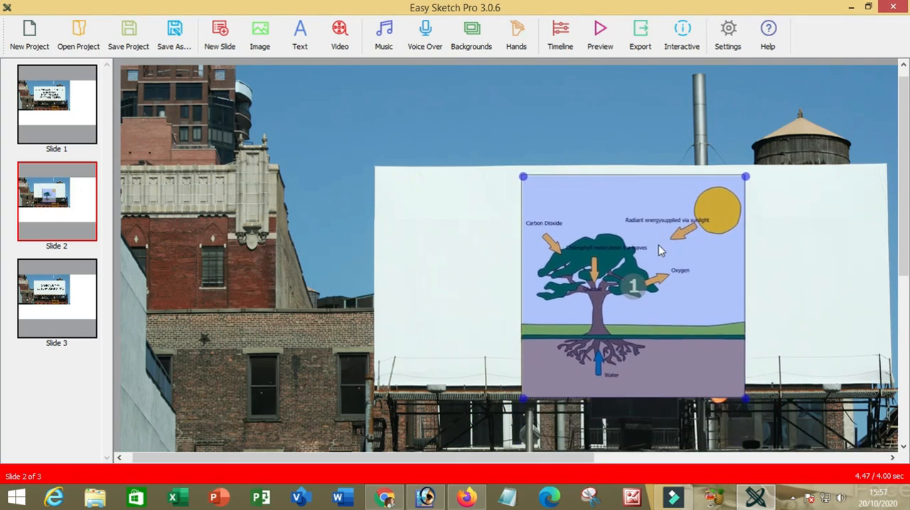
pyautogui.moveTo(748, 185); pyautogui.dragTo(725, 190)
pyautogui.moveTo(689, 251); pyautogui.dragTo(691, 239)
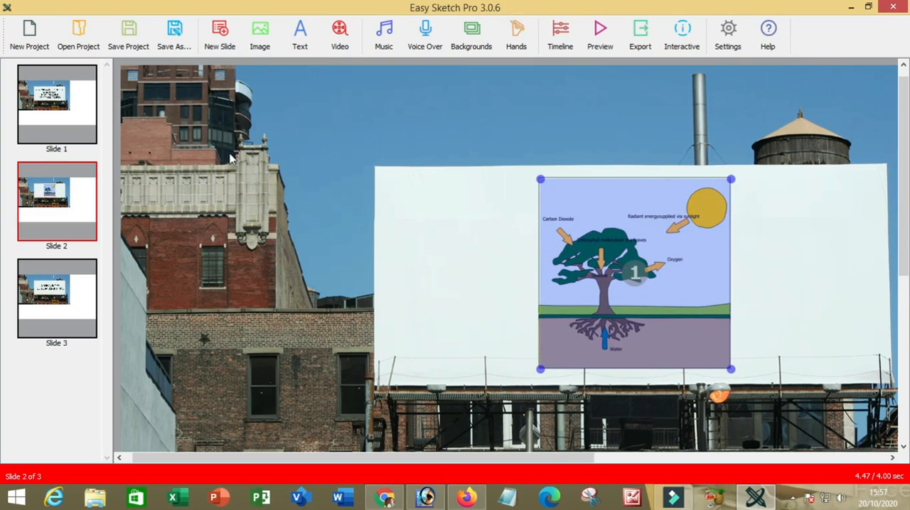
pyautogui.click(455, 183)
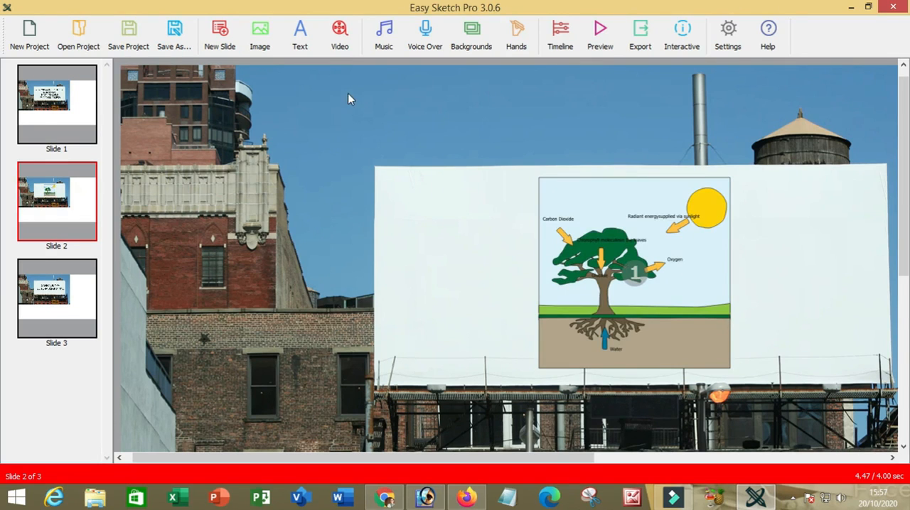
# Examine the video import options and the mp4 file browser, and close them without importing anything.
pyautogui.click(339, 43)
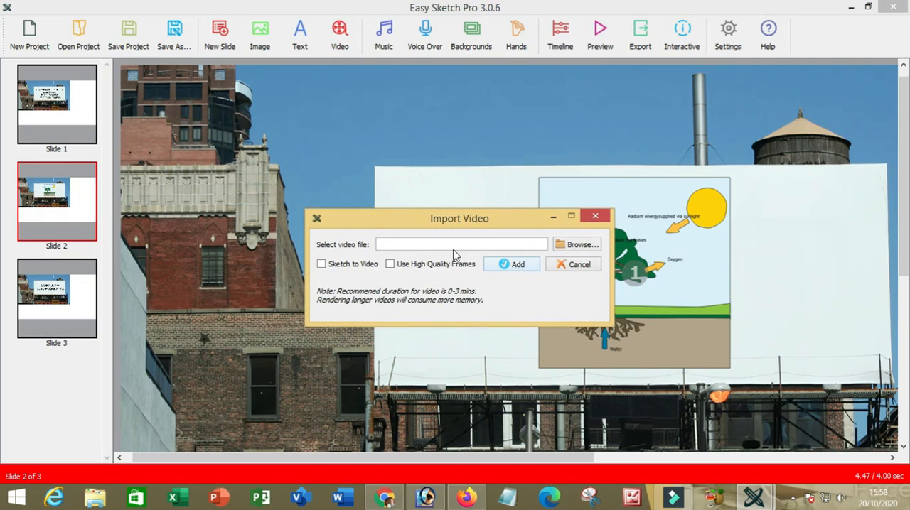
pyautogui.click(577, 248)
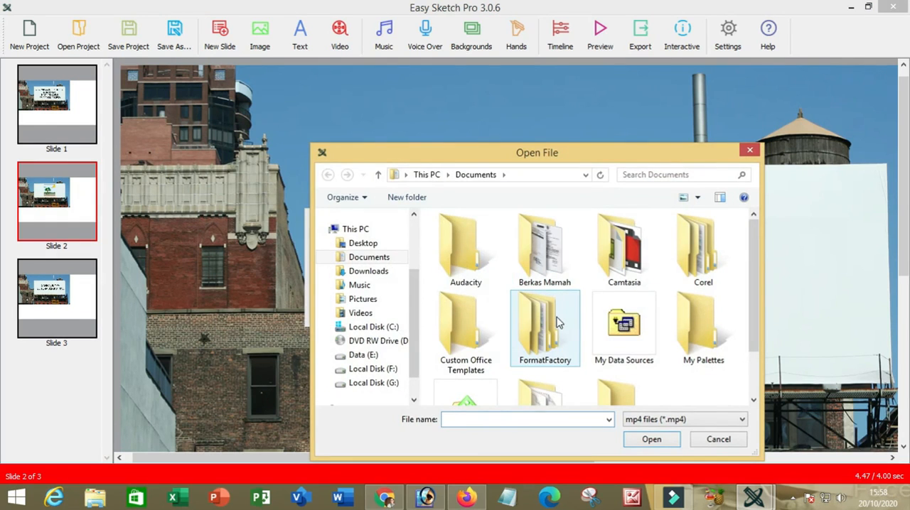
pyautogui.click(725, 442)
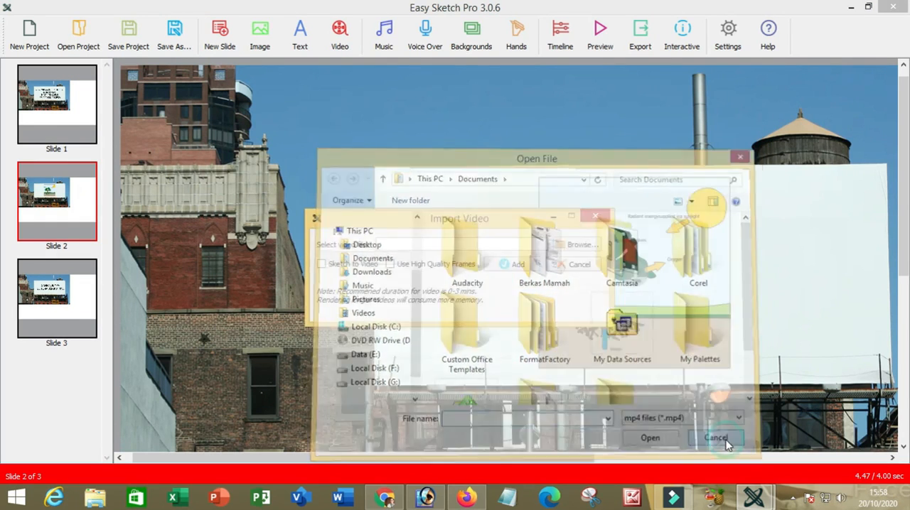
pyautogui.click(573, 265)
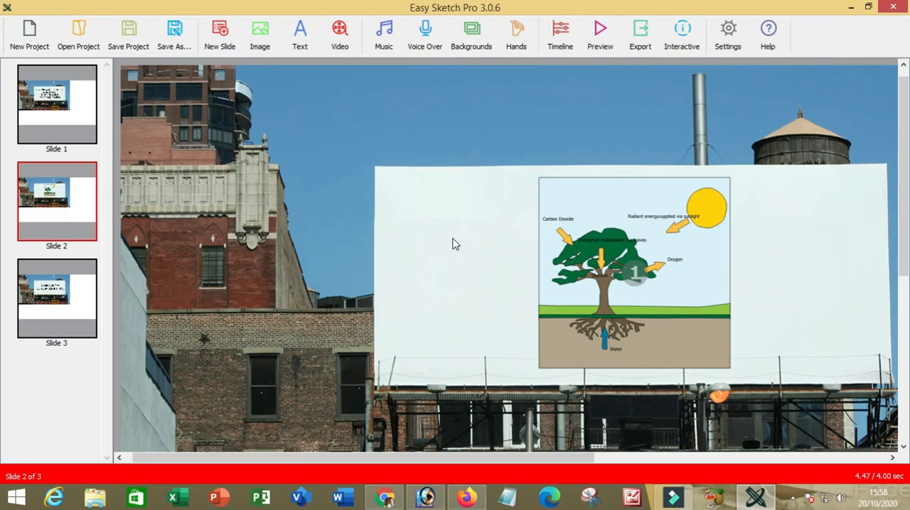
pyautogui.click(445, 223)
# Set the project's background colour to black (#000000) in the canvas properties and save the change.
pyautogui.click(726, 41)
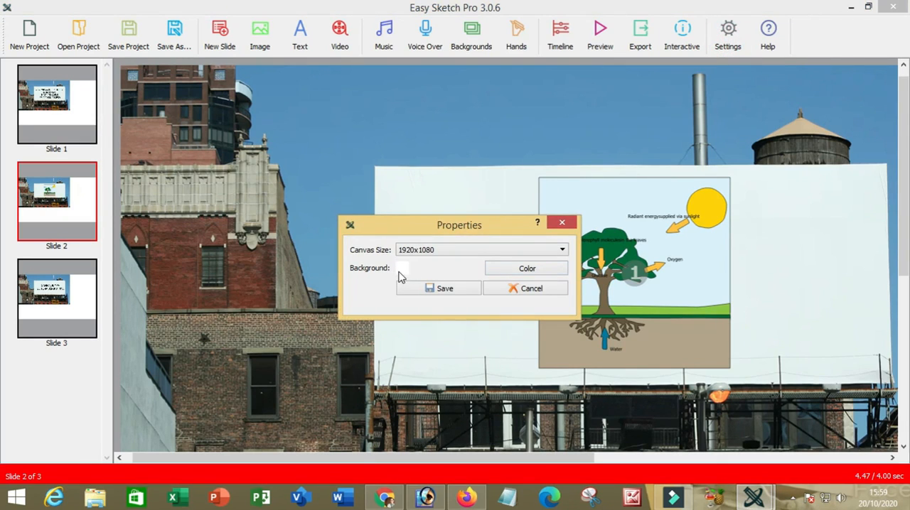
pyautogui.click(521, 276)
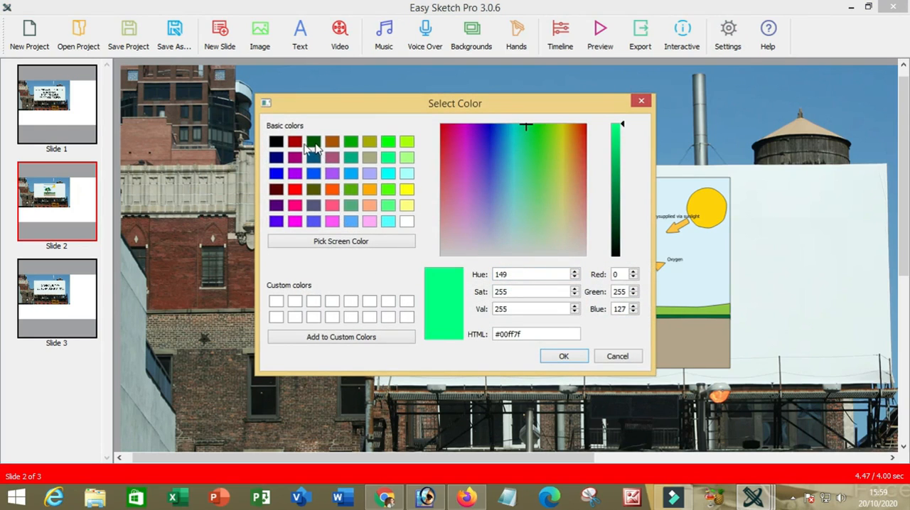
pyautogui.click(275, 142)
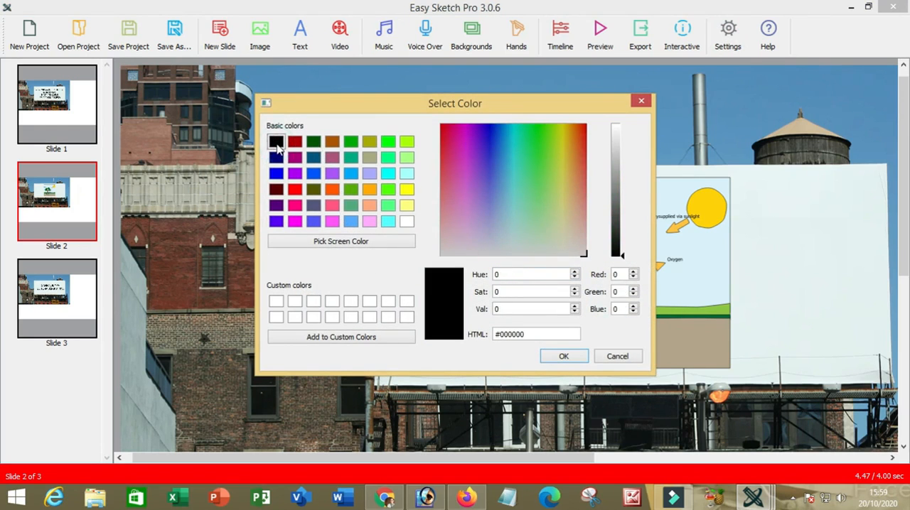
pyautogui.click(563, 358)
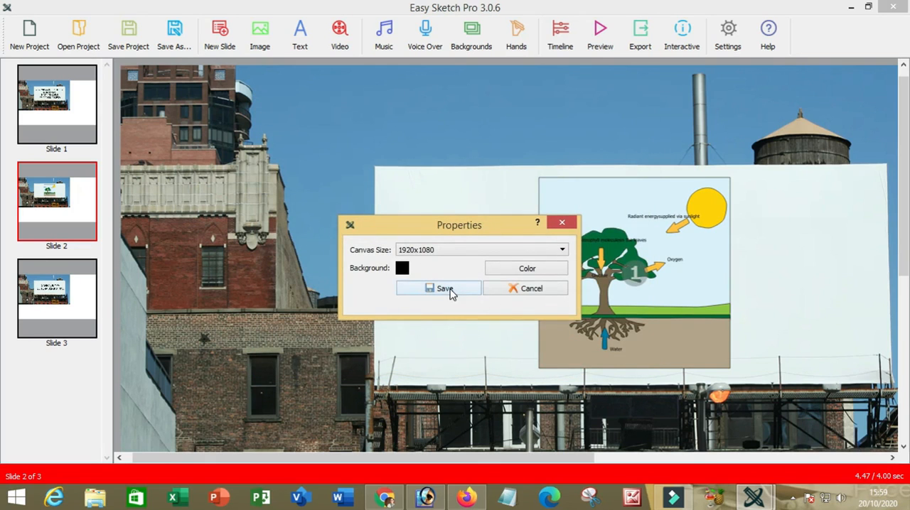
pyautogui.click(444, 289)
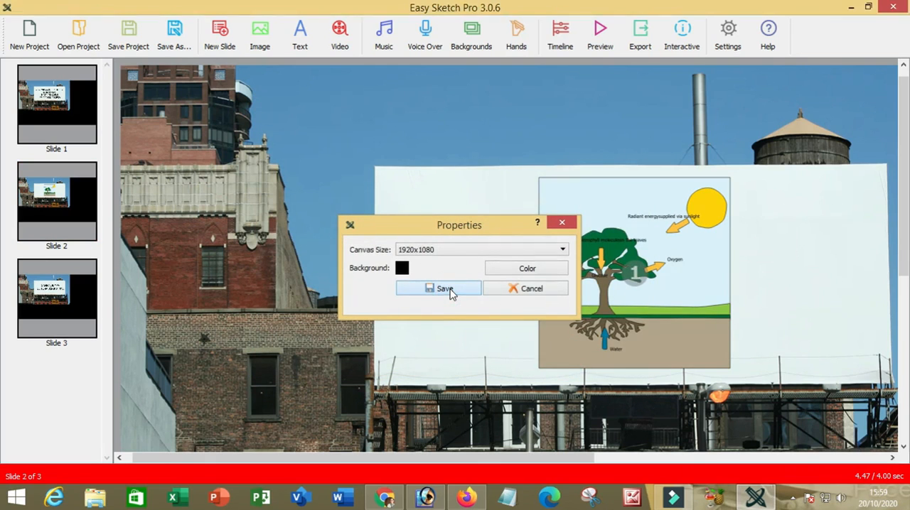
# Check slides 2 and 1, and preview the video from slide 1.
pyautogui.click(82, 204)
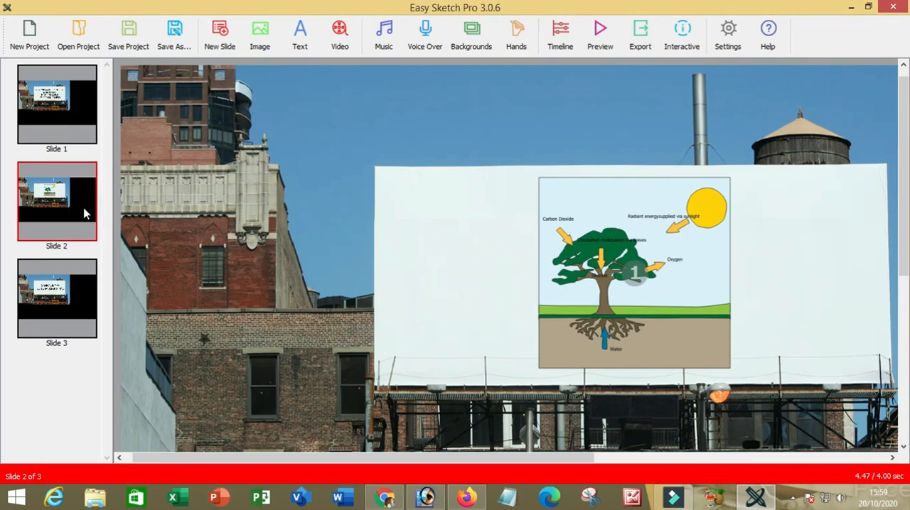
pyautogui.click(62, 116)
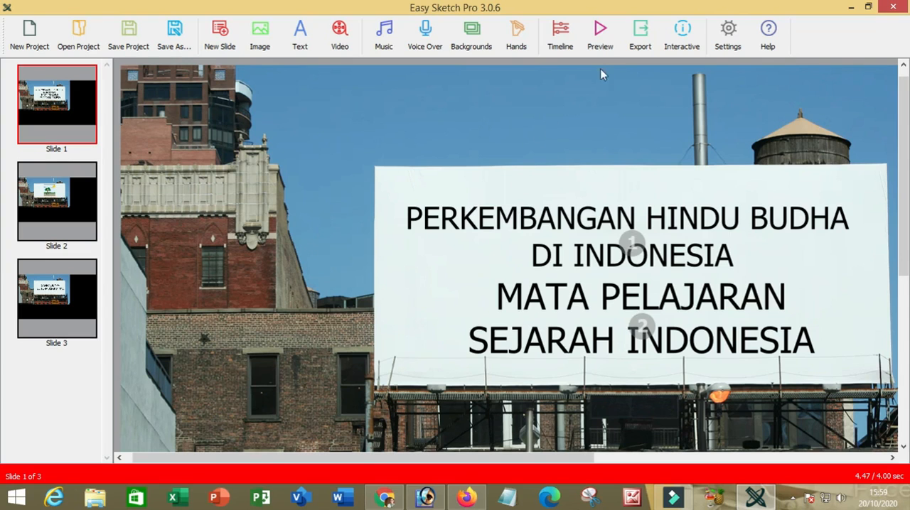
pyautogui.click(599, 32)
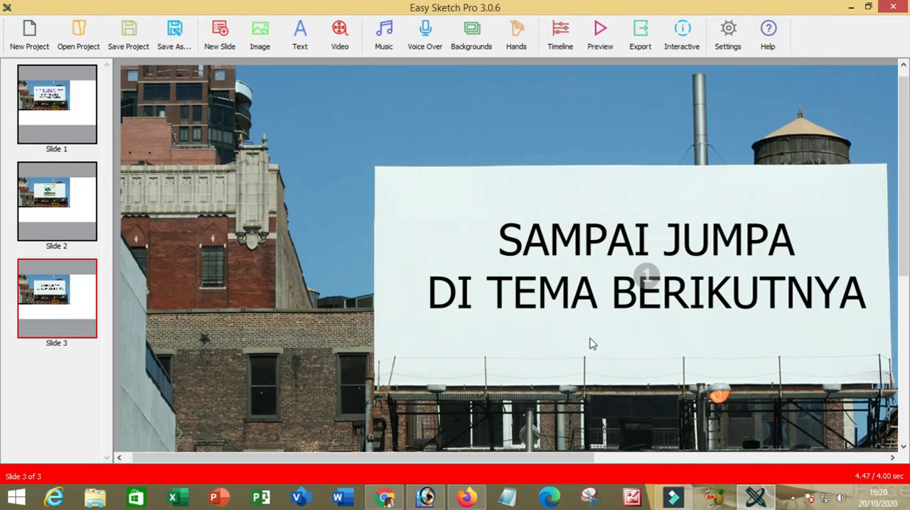
# Recolour the SAMPAI JUMPA DI TEMA BERIKUTNYA text on slide 3 to purple-blue #5500ff.
pyautogui.click(544, 248)
pyautogui.rightClick(543, 248)
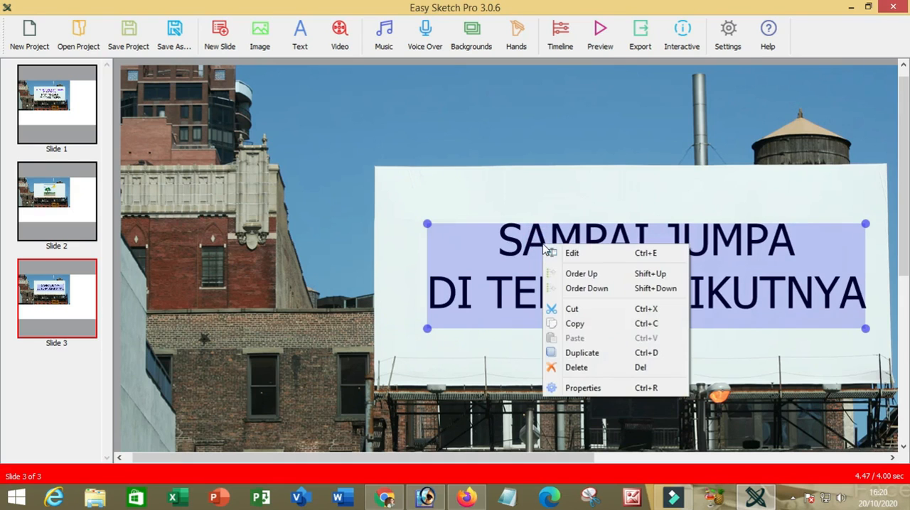
pyautogui.click(559, 250)
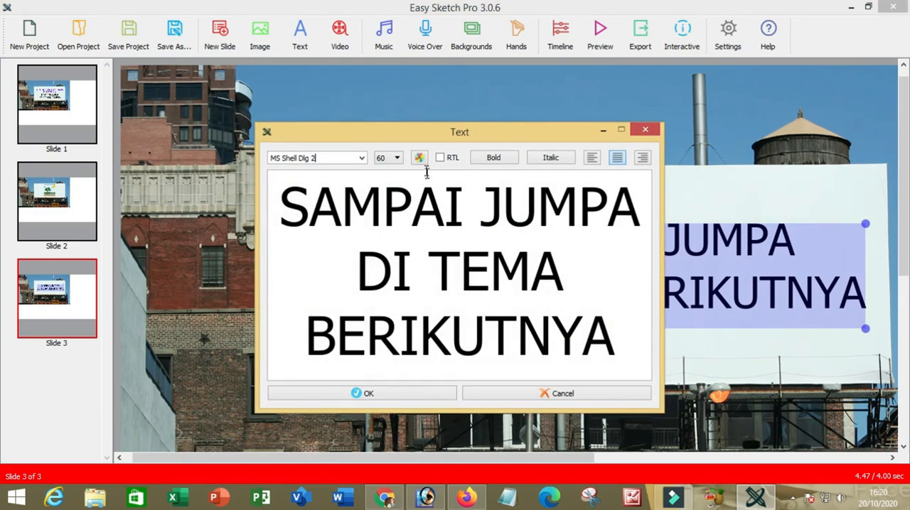
pyautogui.click(420, 158)
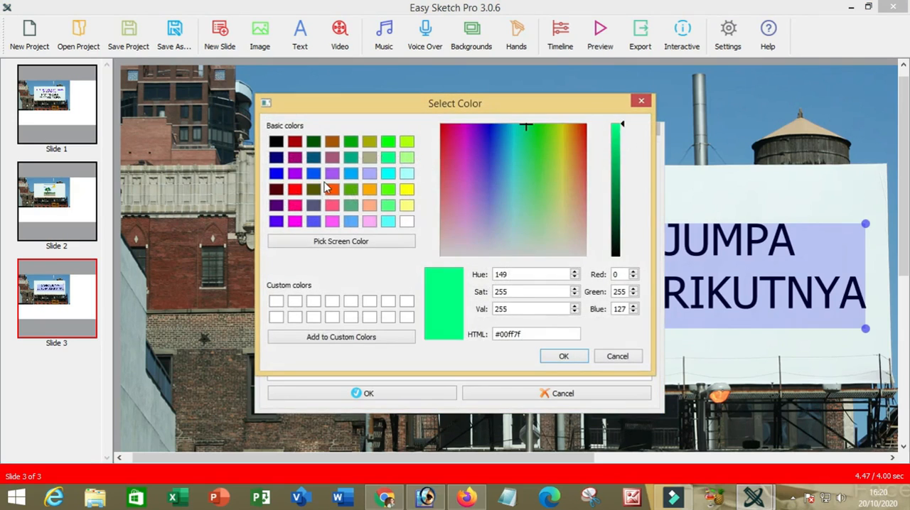
pyautogui.click(275, 221)
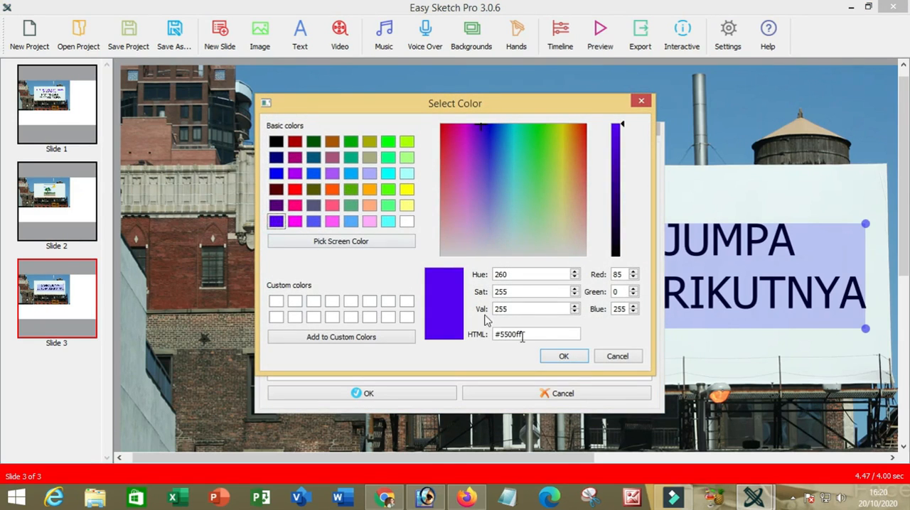
pyautogui.click(562, 356)
pyautogui.click(398, 392)
pyautogui.click(620, 357)
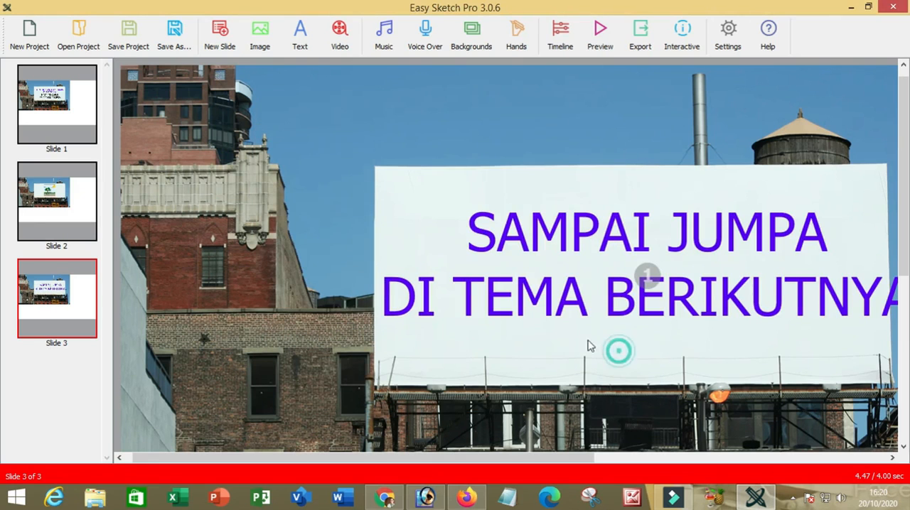
# Go to slide 1 and examine the draw hands offered in the Hands Library categories, including WhiteChildMale, BrownFemale, WhiteFemale and WhiteMale.
pyautogui.click(74, 122)
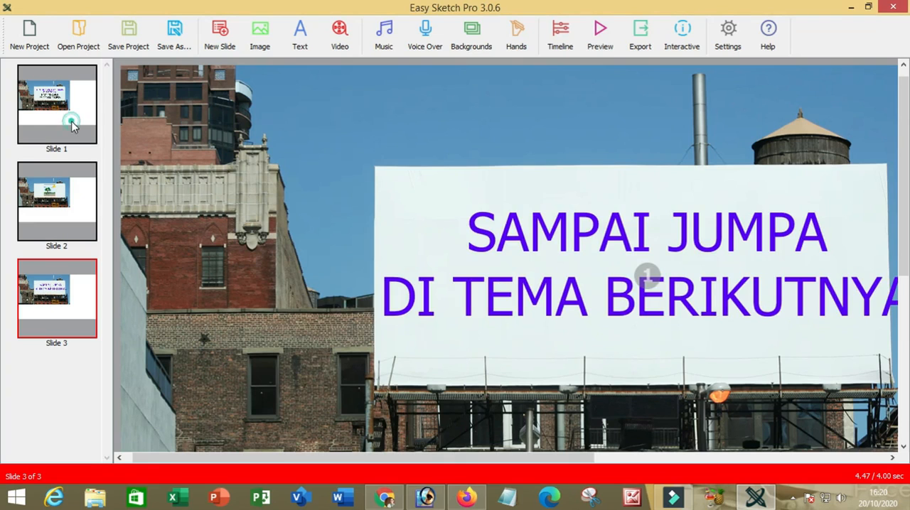
pyautogui.click(461, 276)
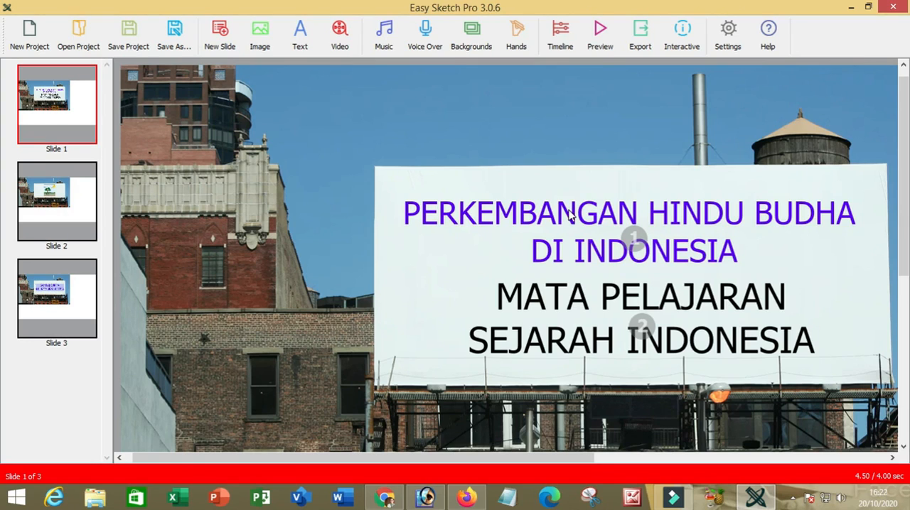
pyautogui.click(517, 47)
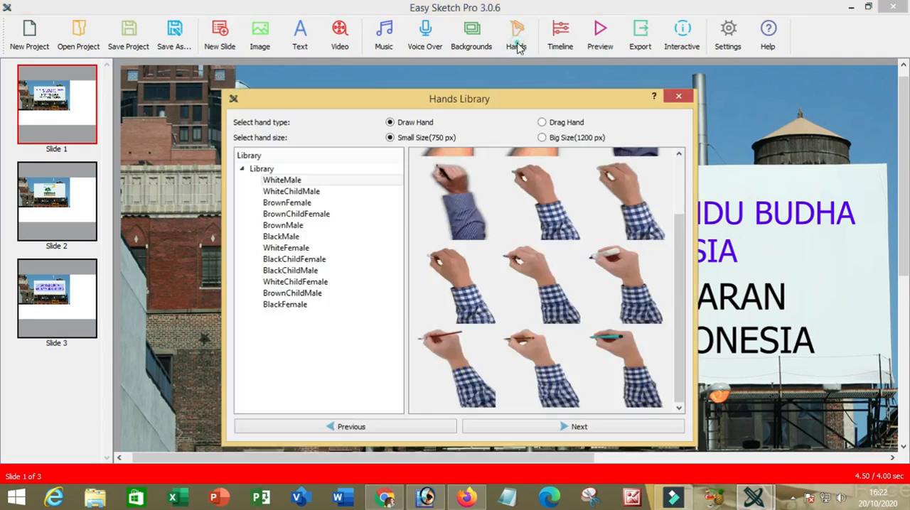
pyautogui.click(306, 191)
pyautogui.click(304, 202)
pyautogui.click(302, 213)
pyautogui.click(293, 227)
pyautogui.click(286, 248)
pyautogui.click(291, 180)
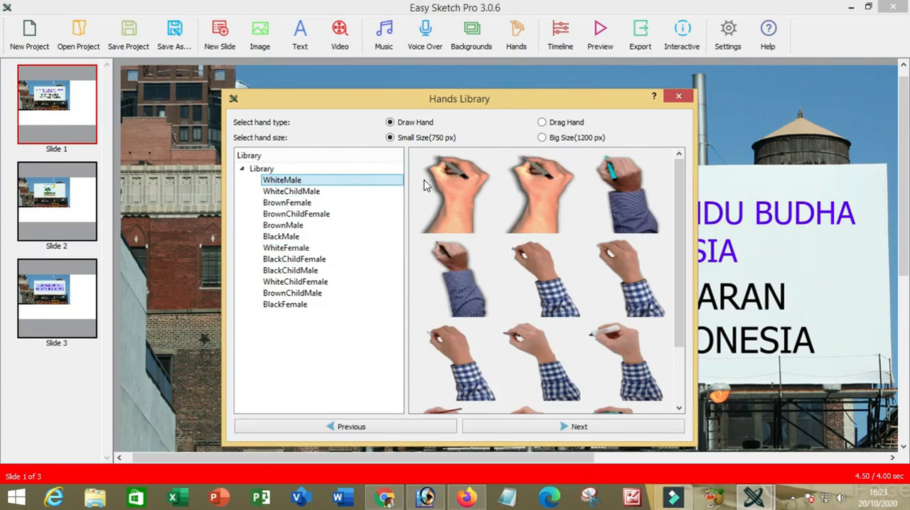
# Compare the hand sizes, the drag hands and the WhiteChildMale draw hands, and close the Hands Library without choosing a hand.
pyautogui.click(544, 140)
pyautogui.click(545, 140)
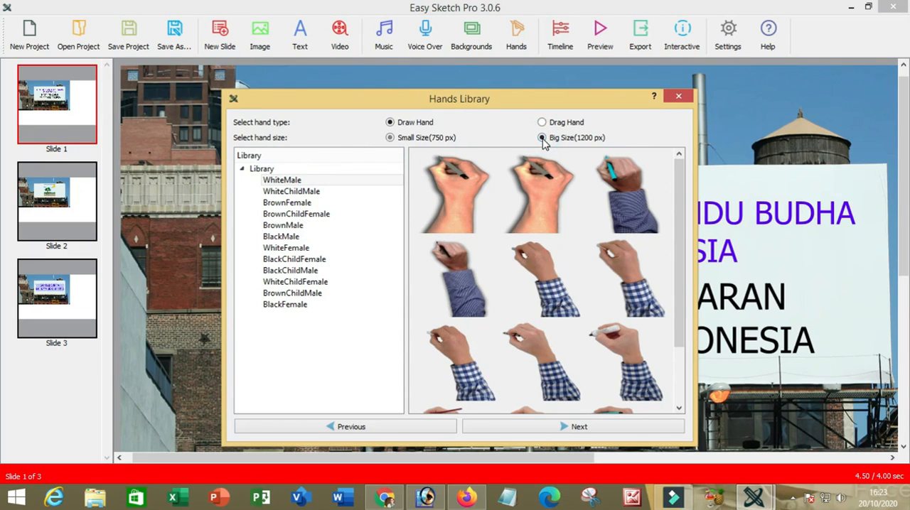
pyautogui.click(390, 138)
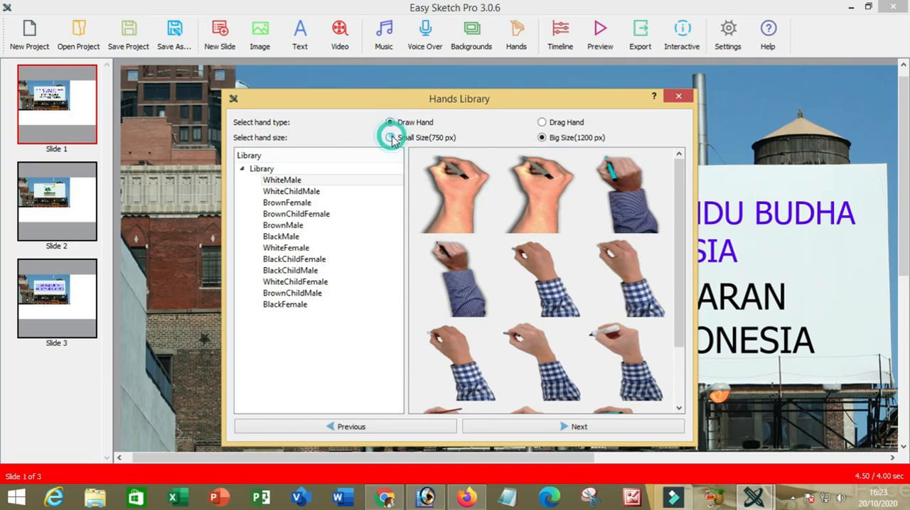
pyautogui.click(543, 124)
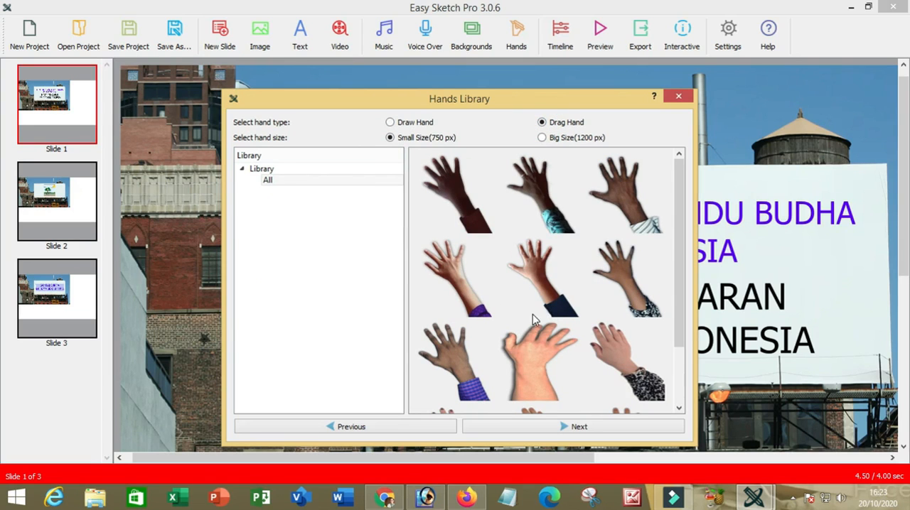
pyautogui.click(391, 124)
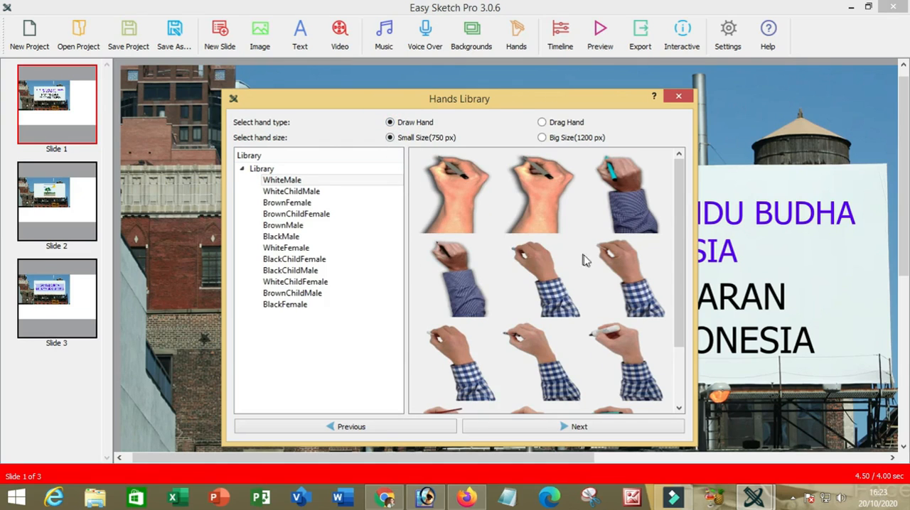
pyautogui.click(562, 434)
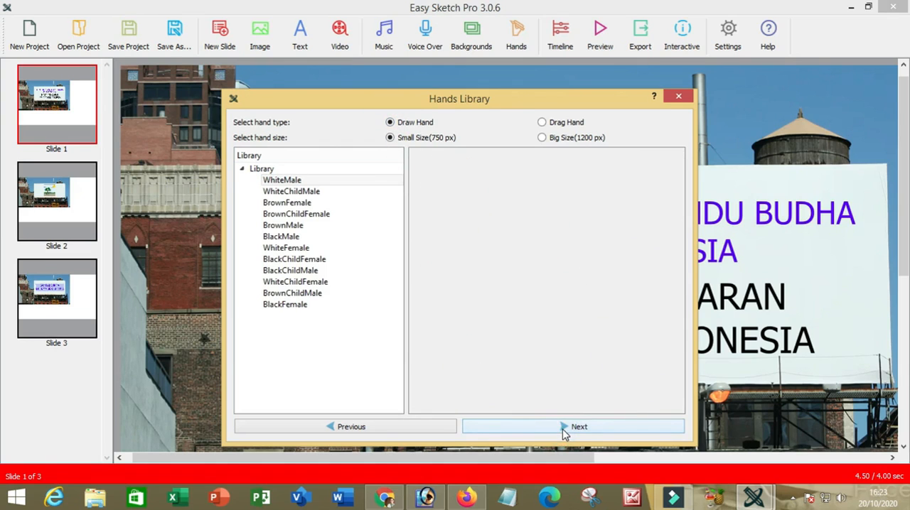
pyautogui.click(290, 192)
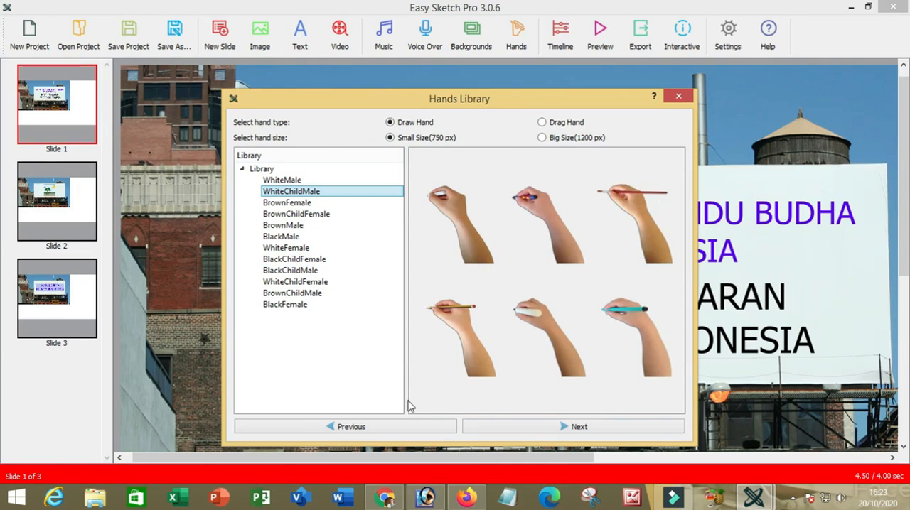
pyautogui.click(678, 96)
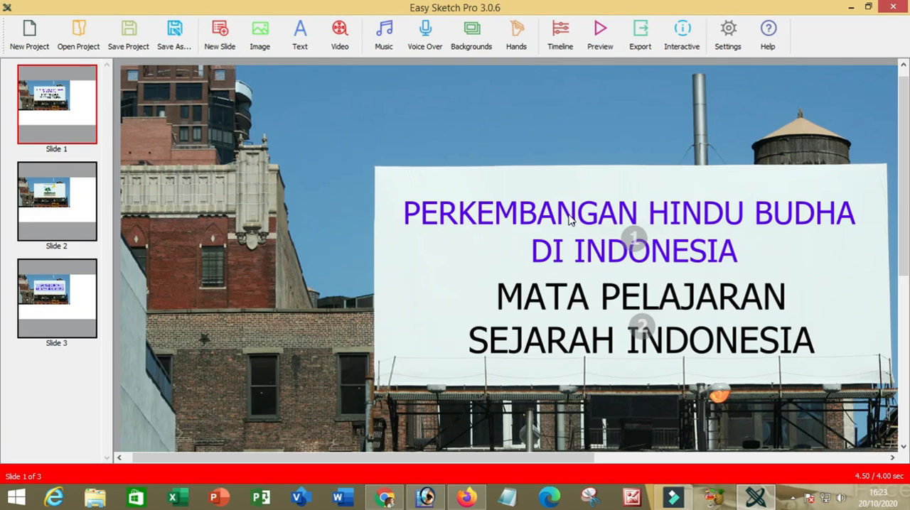
# Open the properties of the PERKEMBANGAN HINDU BUDHA DI INDONESIA text on slide 1.
pyautogui.click(568, 220)
pyautogui.rightClick(568, 218)
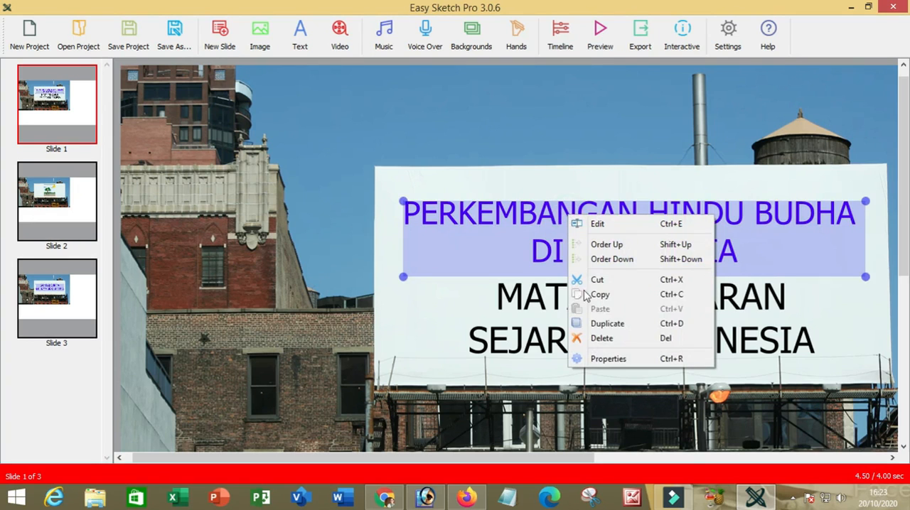
pyautogui.click(609, 360)
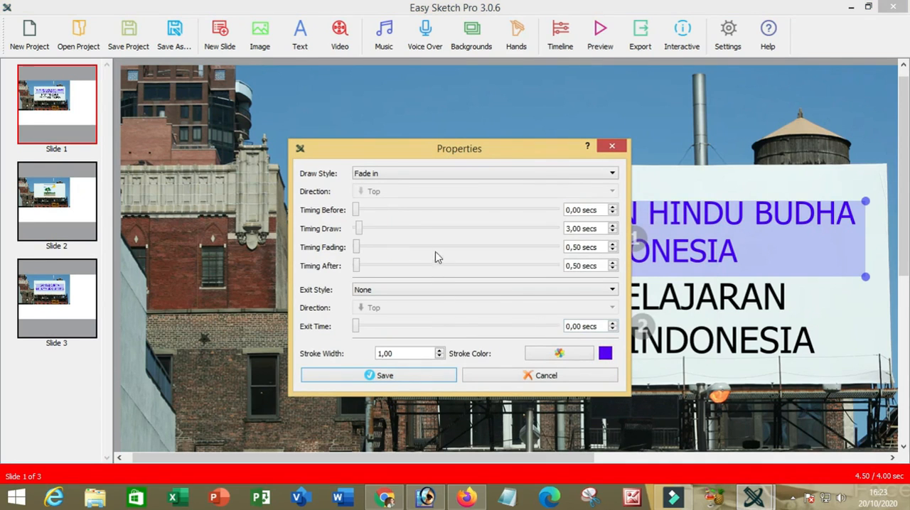
# Try the Draw by hand, Drag by hand and None draw styles for the slide 1 title text.
pyautogui.click(610, 174)
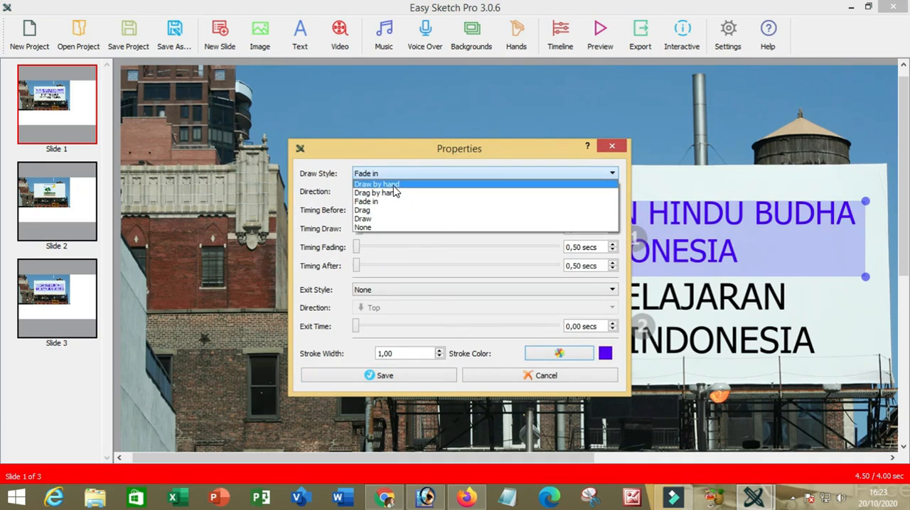
pyautogui.click(393, 186)
pyautogui.click(537, 173)
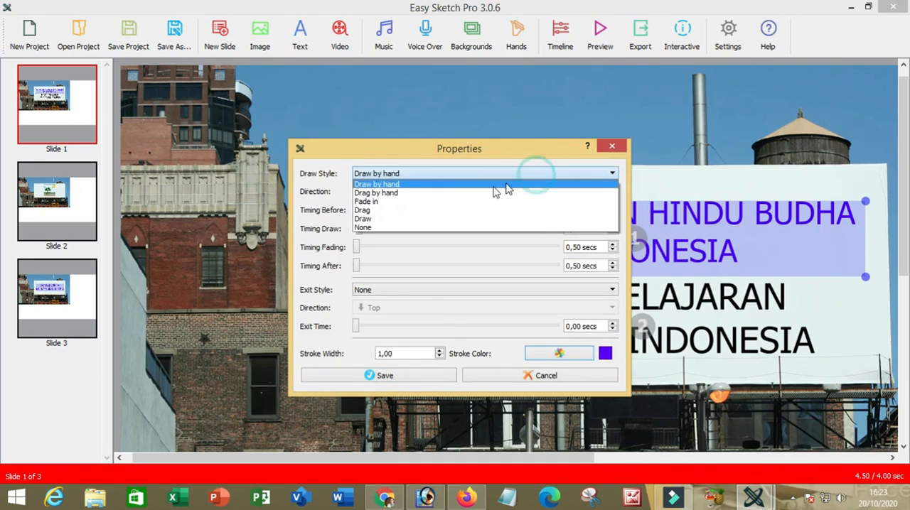
pyautogui.click(404, 193)
pyautogui.click(429, 175)
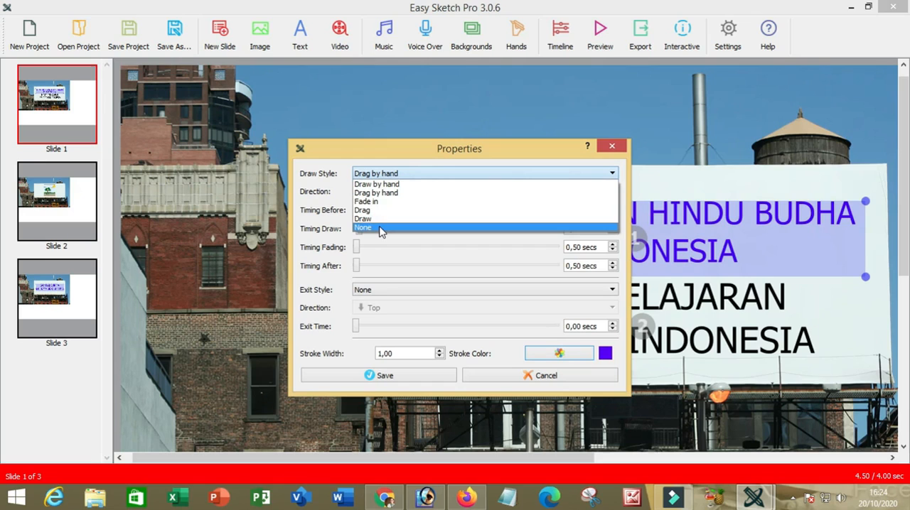
pyautogui.click(378, 229)
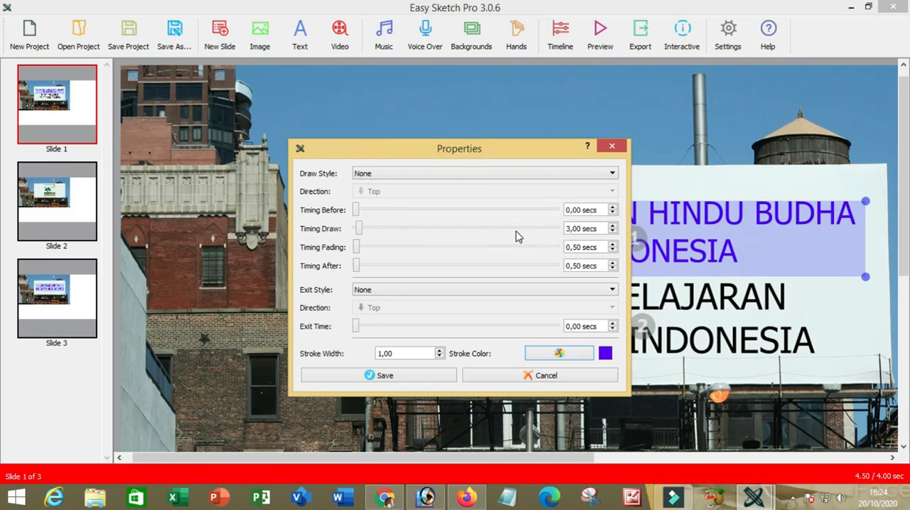
# Give the slide 1 title text the Fade in draw style and an exit time of 0.50 seconds, and save its properties.
pyautogui.click(611, 174)
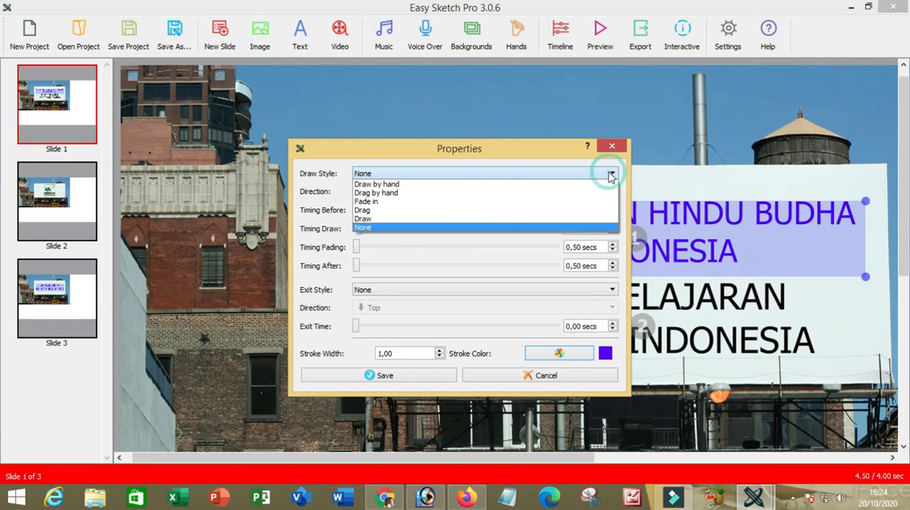
pyautogui.click(377, 204)
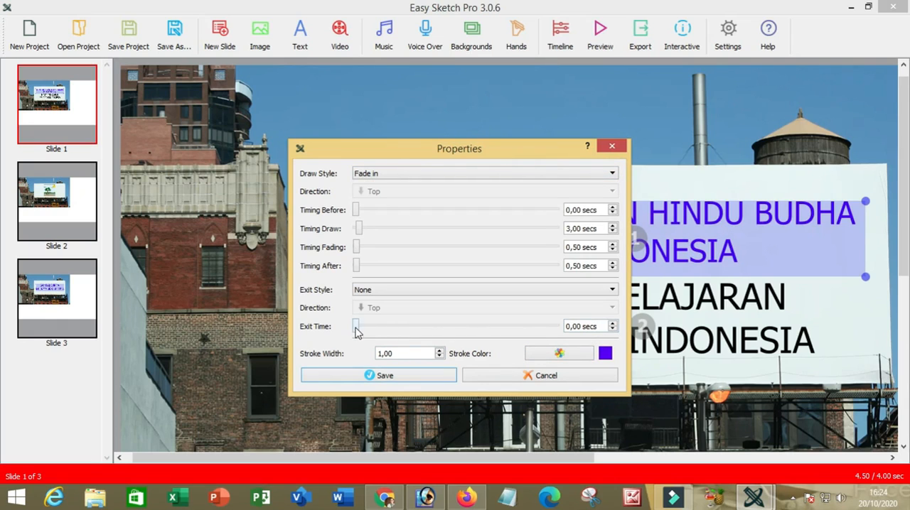
pyautogui.click(612, 323)
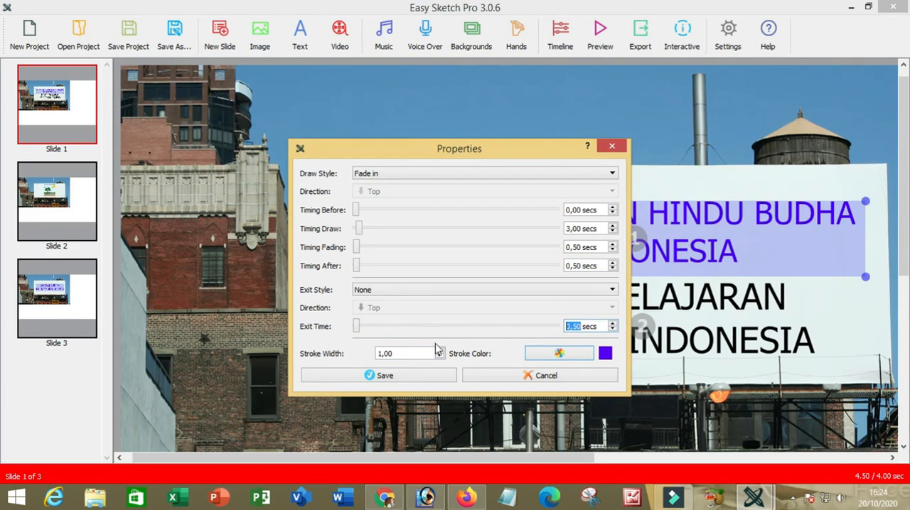
pyautogui.click(400, 376)
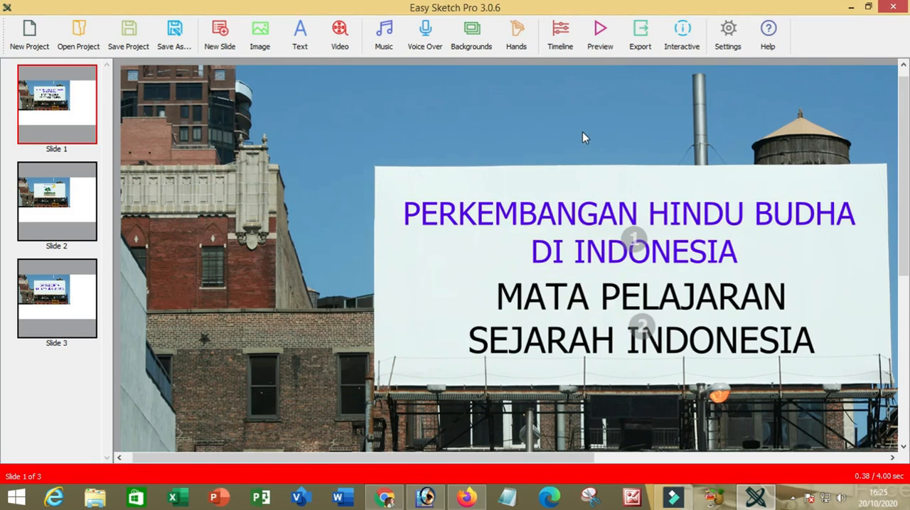
# Preview the slide 1 title animation and stop the playback.
pyautogui.click(601, 42)
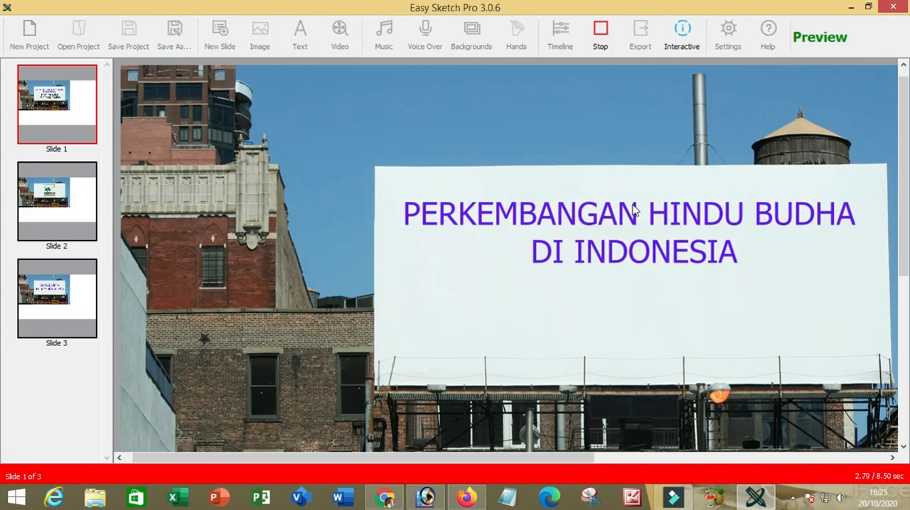
pyautogui.click(609, 47)
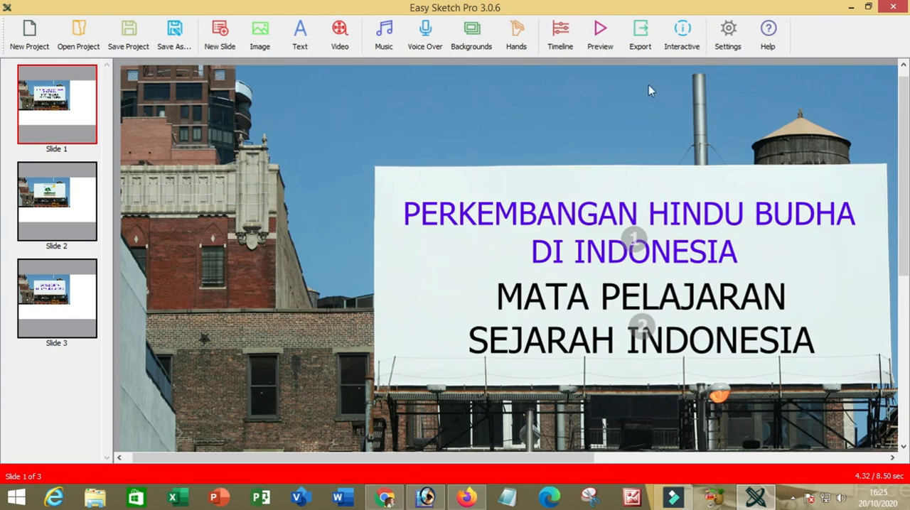
# Replay slide 1 to check the animation of both billboard texts, and stop the playback.
pyautogui.click(603, 37)
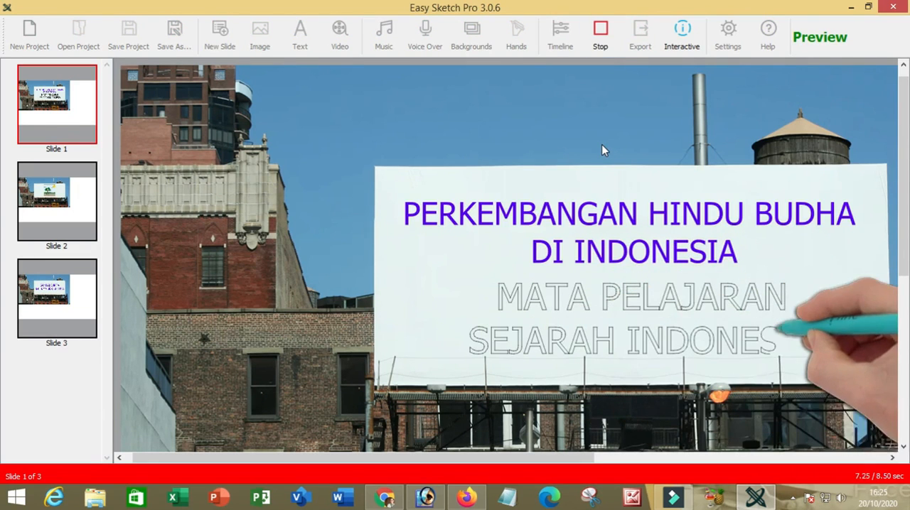
pyautogui.click(600, 32)
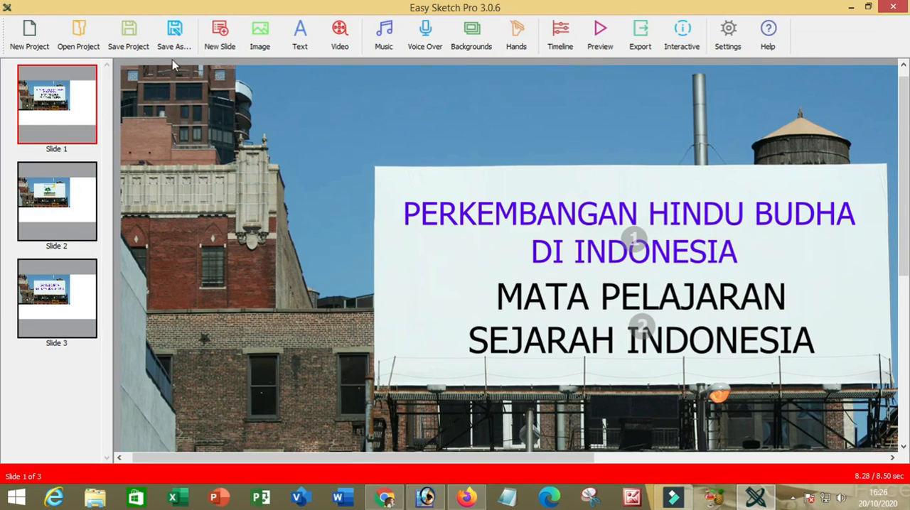
# Save the project in the Documents folder as an esp3 file named IATIHAN.
pyautogui.click(129, 37)
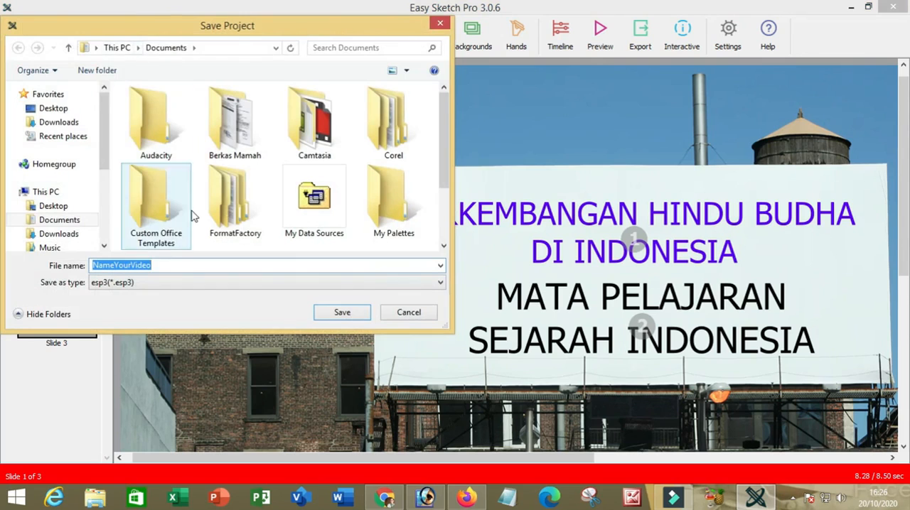
pyautogui.click(79, 221)
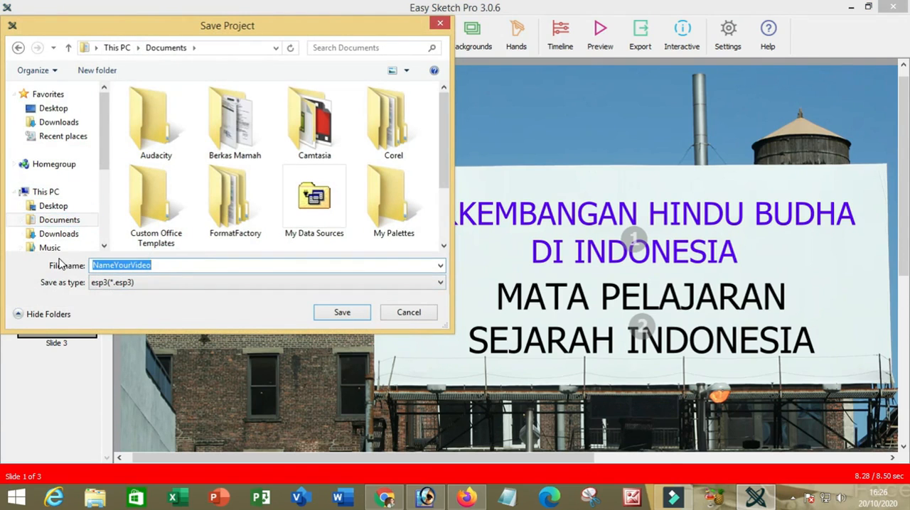
pyautogui.write('IATIHAN')
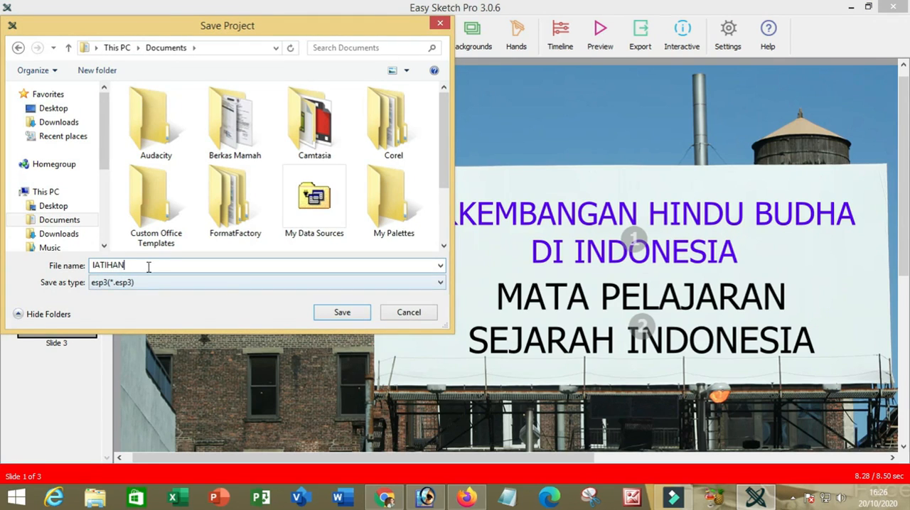
pyautogui.click(147, 266)
pyautogui.click(331, 312)
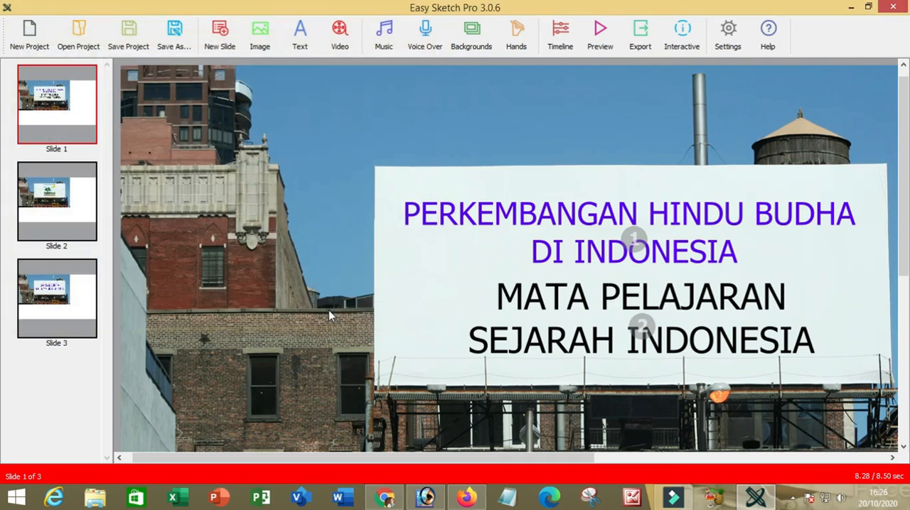
# Start exporting the project as an mp4 video and name the file Latihan.
pyautogui.click(493, 265)
pyautogui.click(639, 44)
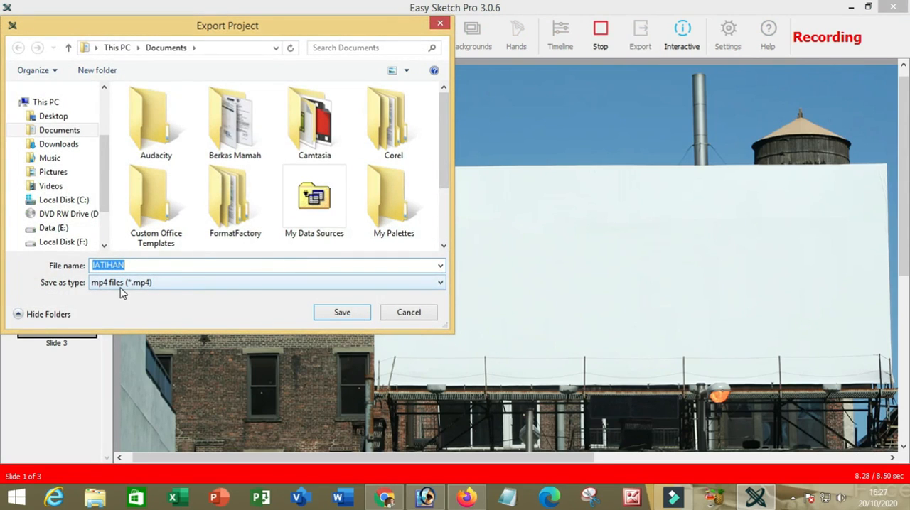
pyautogui.click(182, 286)
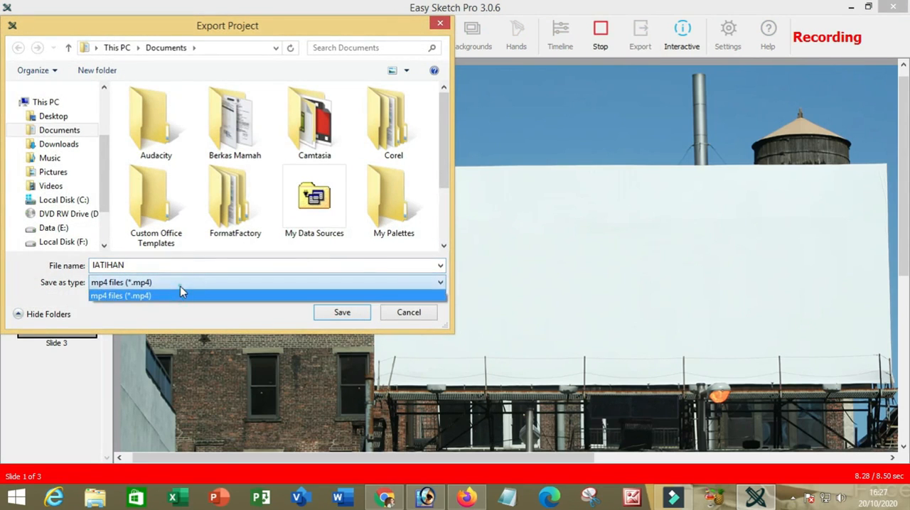
pyautogui.click(180, 290)
pyautogui.moveTo(125, 266); pyautogui.dragTo(77, 271)
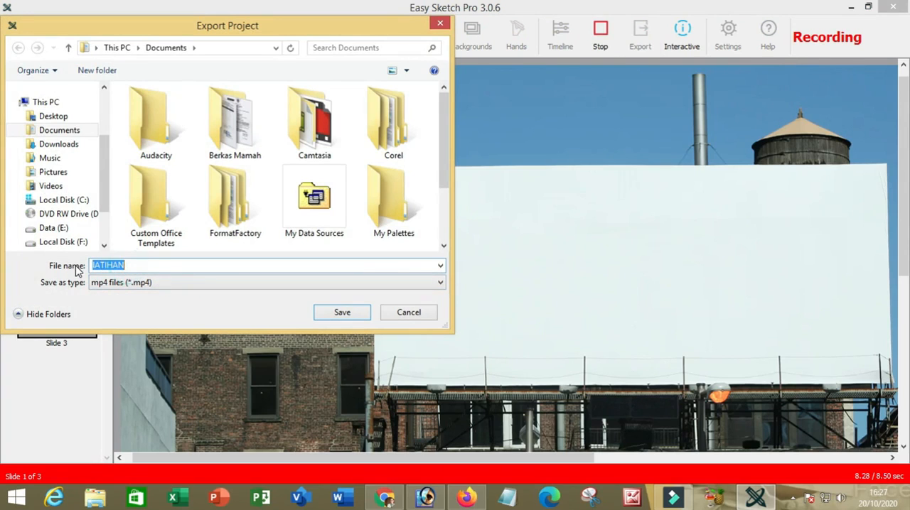
pyautogui.write('Lati')
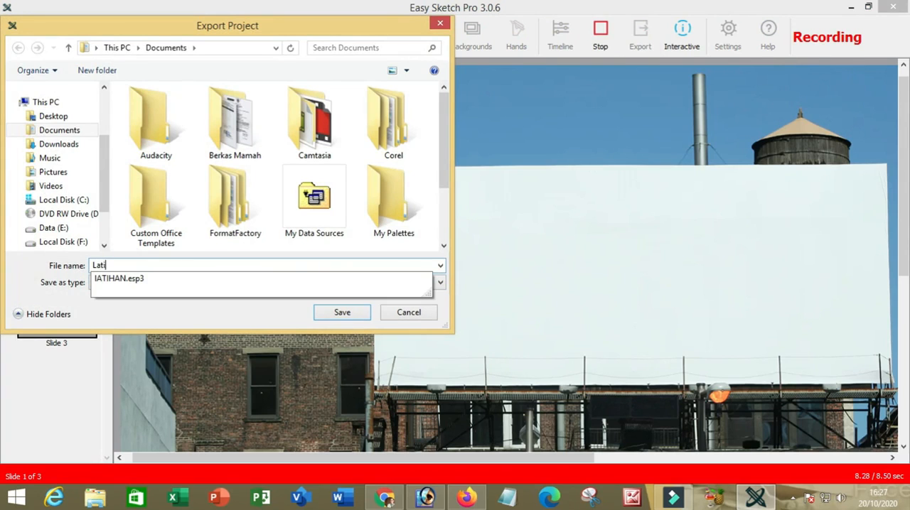
pyautogui.write('han')
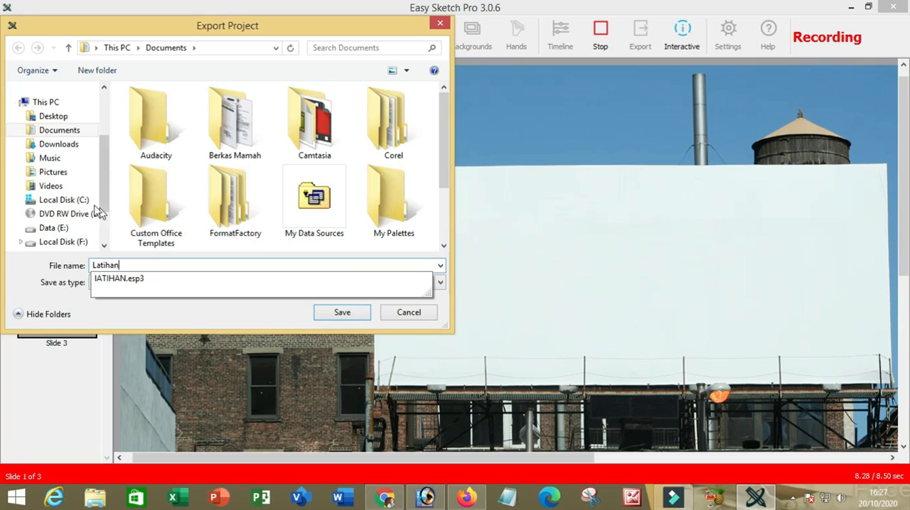
# Save the exported video in the Videos folder and open the generated file.
pyautogui.click(71, 133)
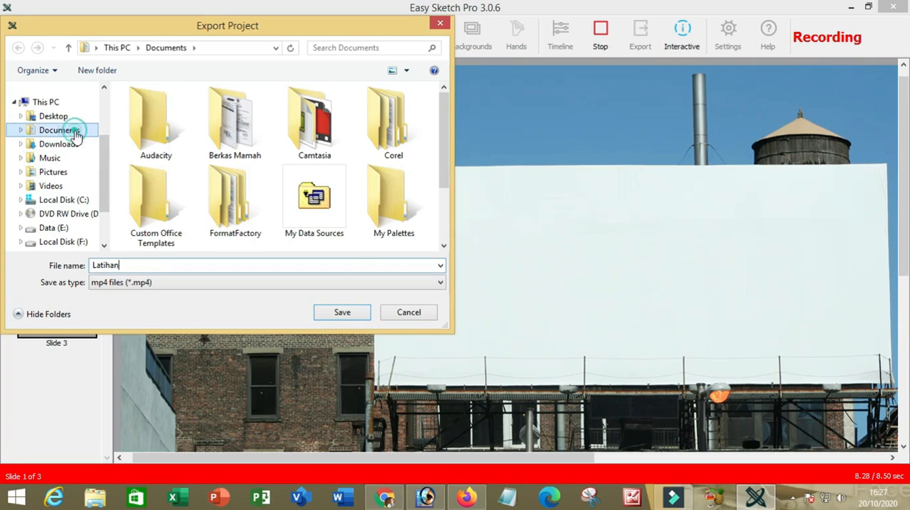
pyautogui.click(66, 190)
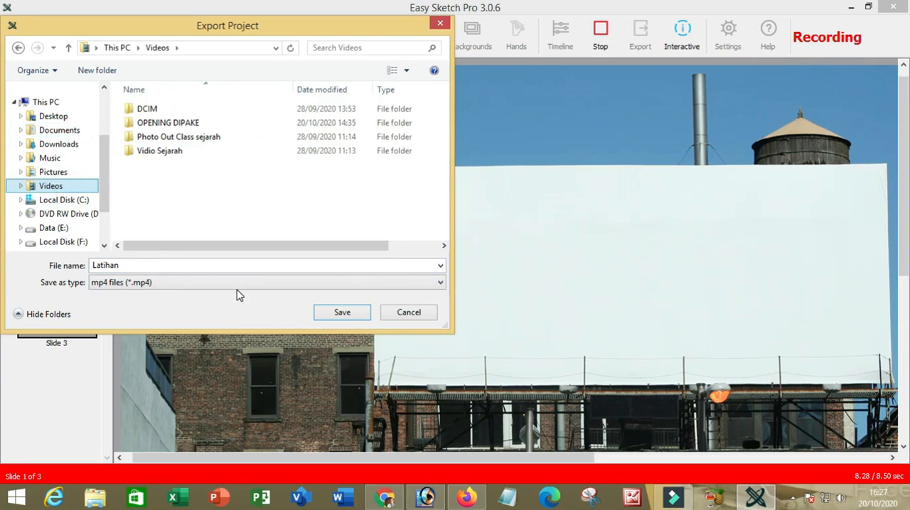
pyautogui.click(344, 313)
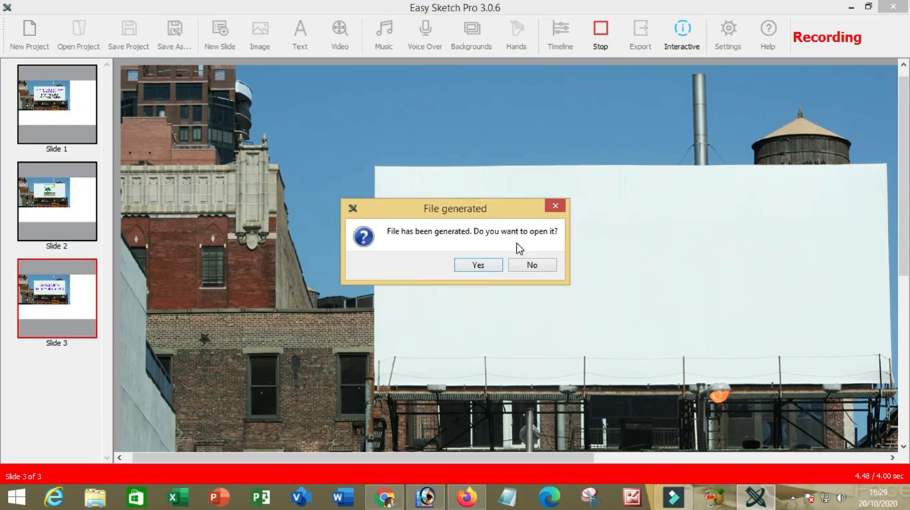
pyautogui.click(486, 267)
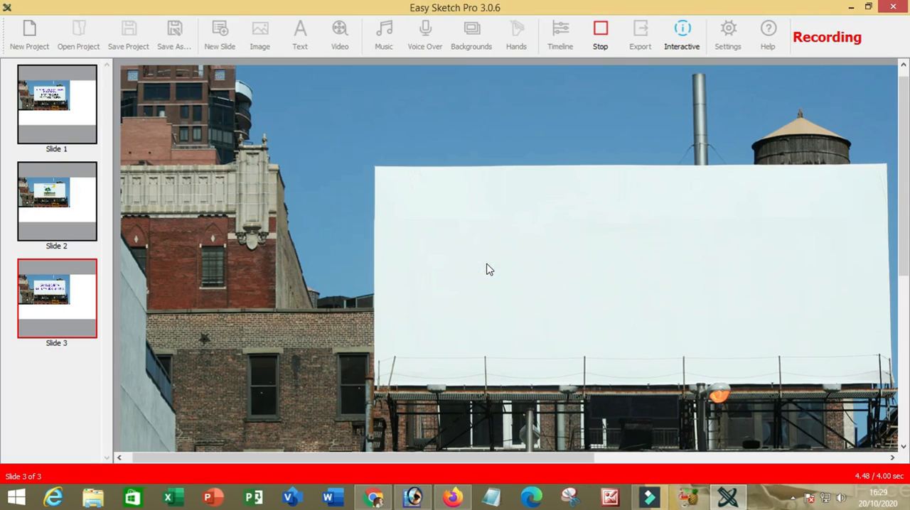